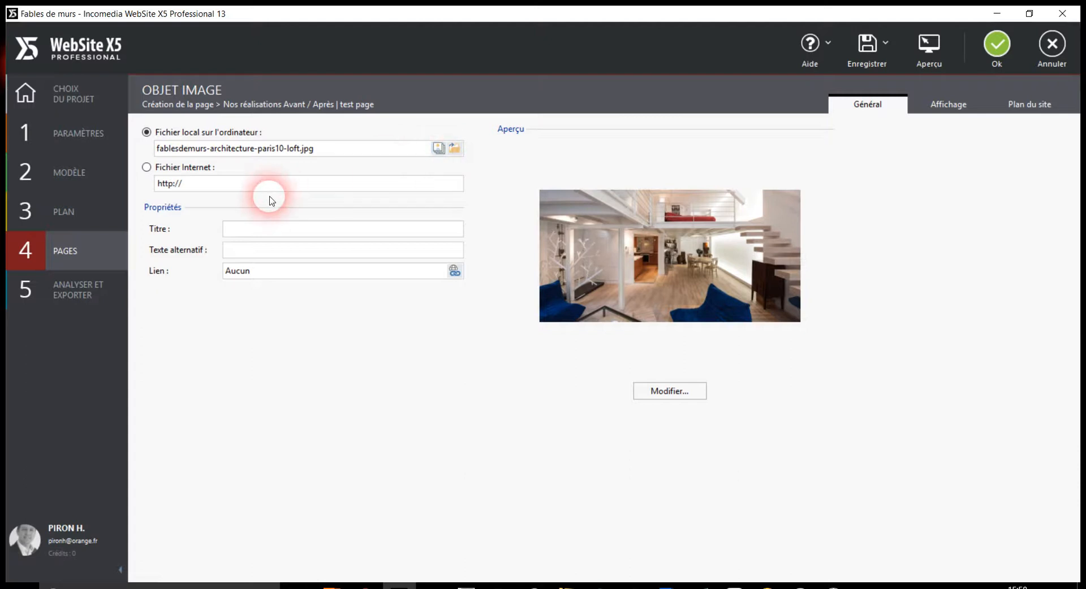
Enter "mettre titre" as the image's title and "test altif" as its alternative text
{"action": "left_click", "coordinate": [241, 234]}
{"action": "type", "text": "m"}
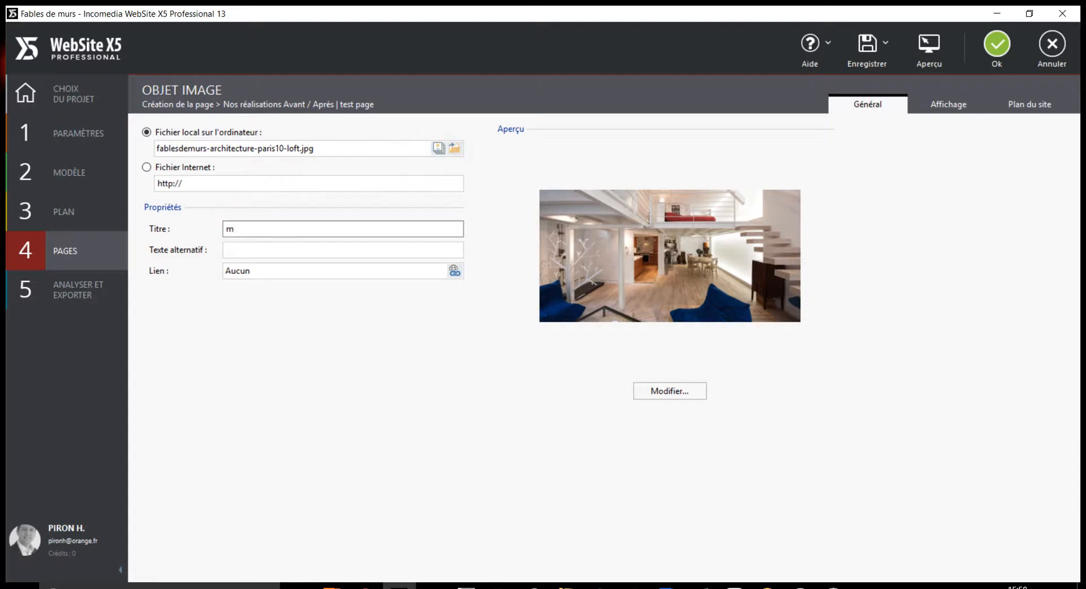
{"action": "type", "text": "ettre titre"}
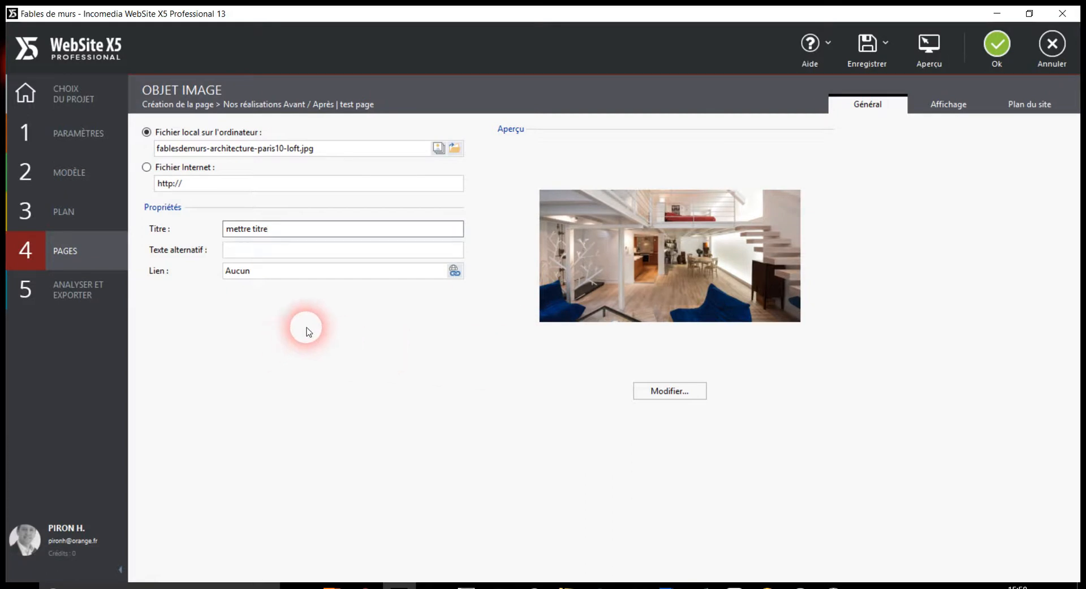
{"action": "left_click", "coordinate": [323, 258]}
{"action": "type", "text": "test"}
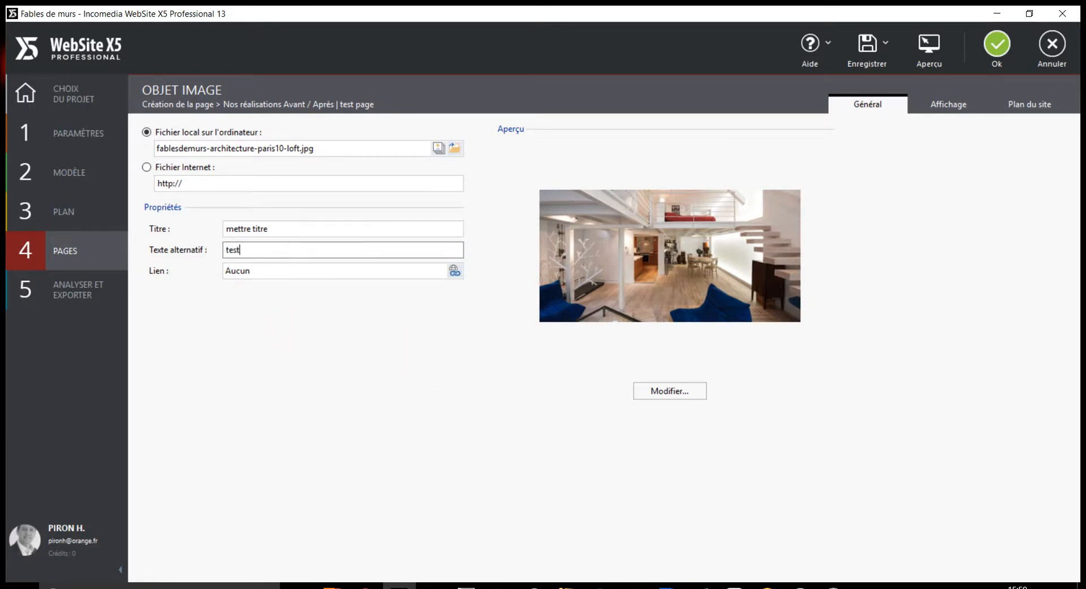
{"action": "type", "text": " altif"}
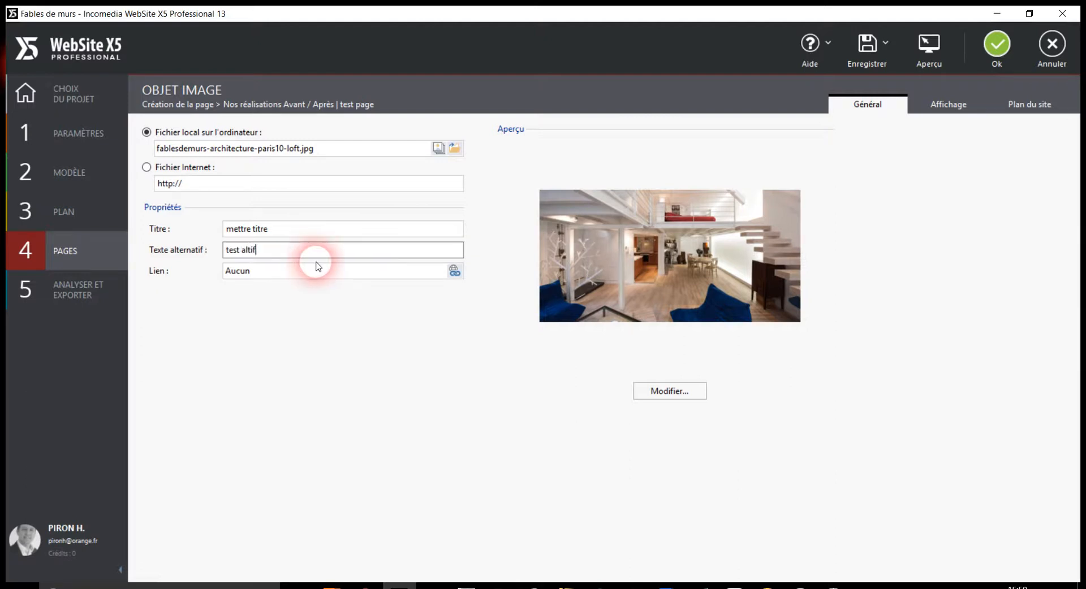
Clear the image's alternative text and title
{"action": "key", "text": "BackSpace"}
{"action": "key", "text": "BackSpace"}
{"action": "key", "text": "BackSpace"}
{"action": "key", "text": "BackSpace"}
{"action": "key", "text": "BackSpace"}
{"action": "key", "text": "BackSpace"}
{"action": "key", "text": "BackSpace"}
{"action": "key", "text": "BackSpace"}
{"action": "key", "text": "BackSpace"}
{"action": "key", "text": "BackSpace"}
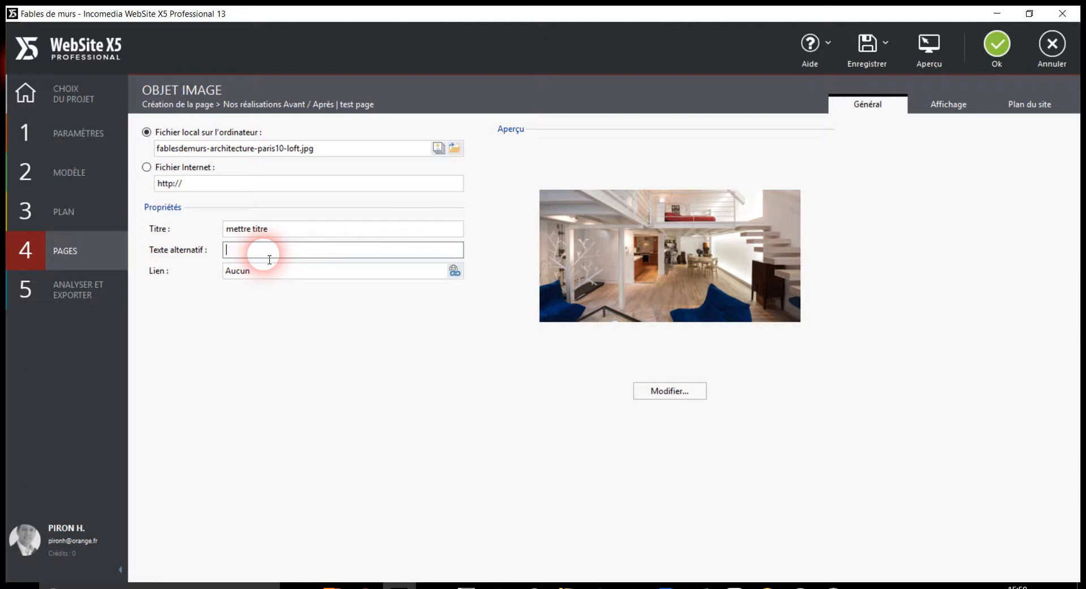
{"action": "left_click_drag", "start_coordinate": [279, 229], "coordinate": [203, 230]}
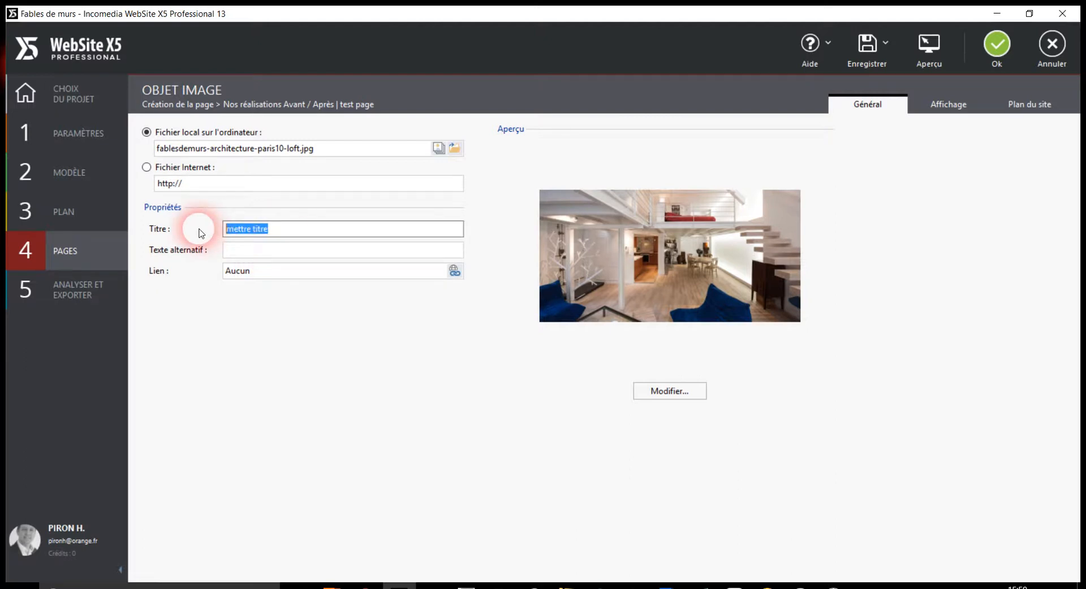
{"action": "key", "text": "BackSpace"}
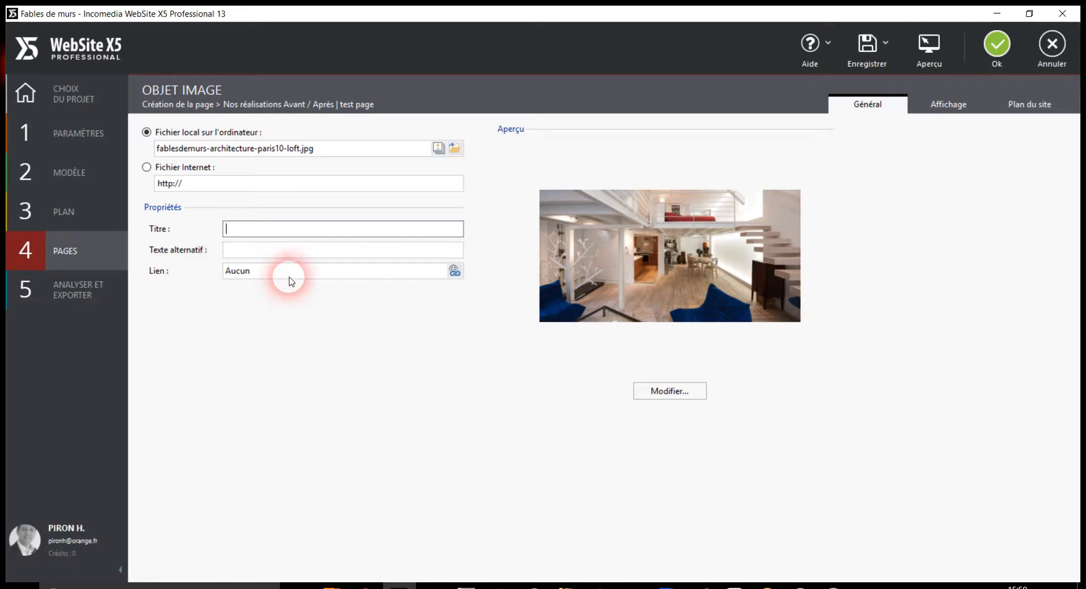
Set the image's link to a page of the site and choose "110 mètres linaires de livres" as its target
{"action": "left_click", "coordinate": [330, 277]}
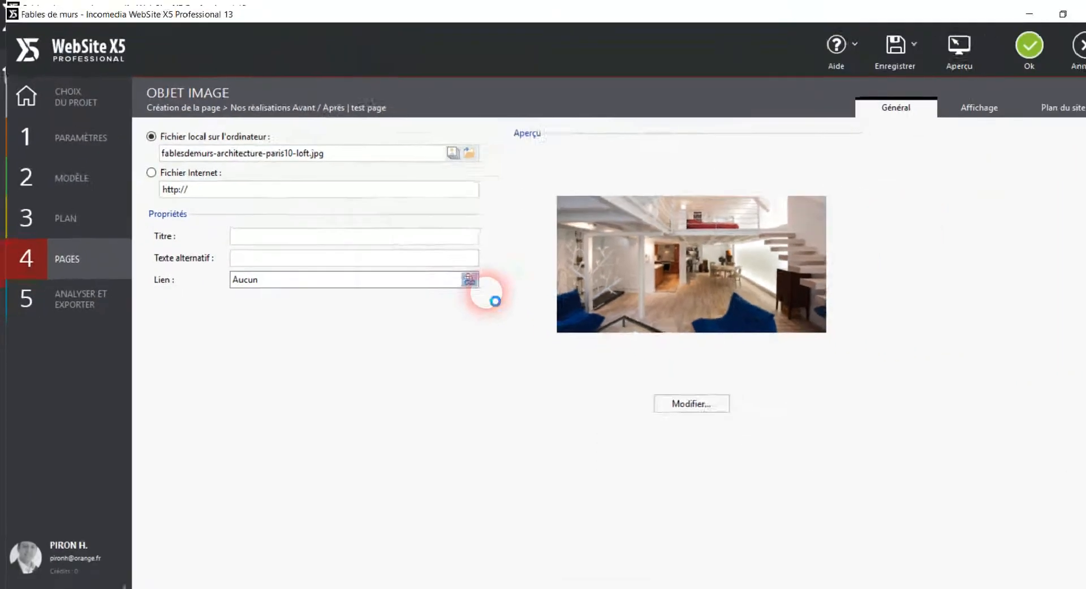
{"action": "left_click", "coordinate": [546, 298]}
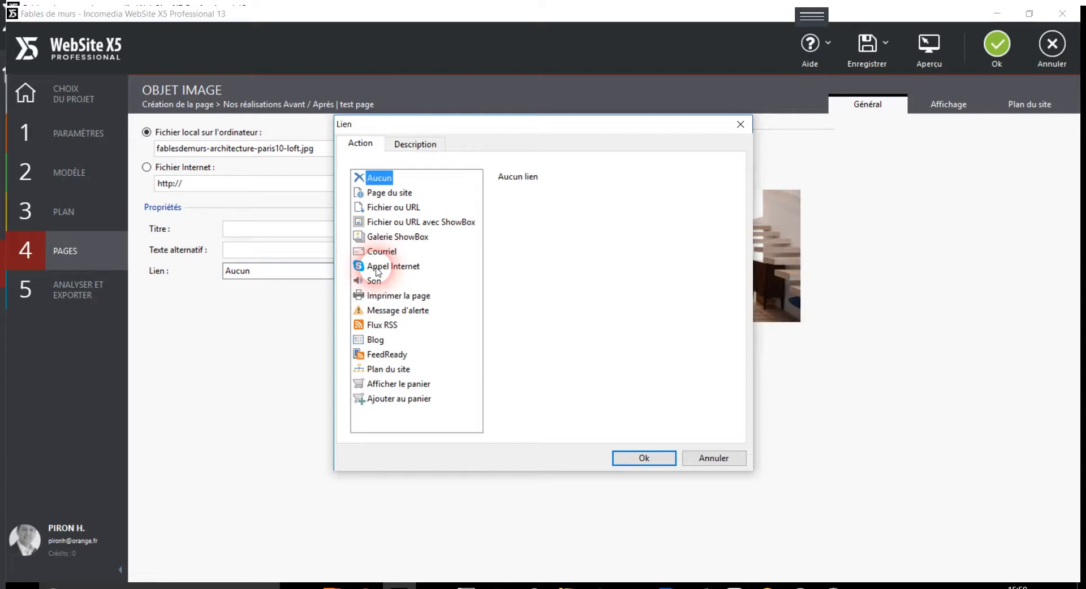
{"action": "left_click", "coordinate": [390, 195]}
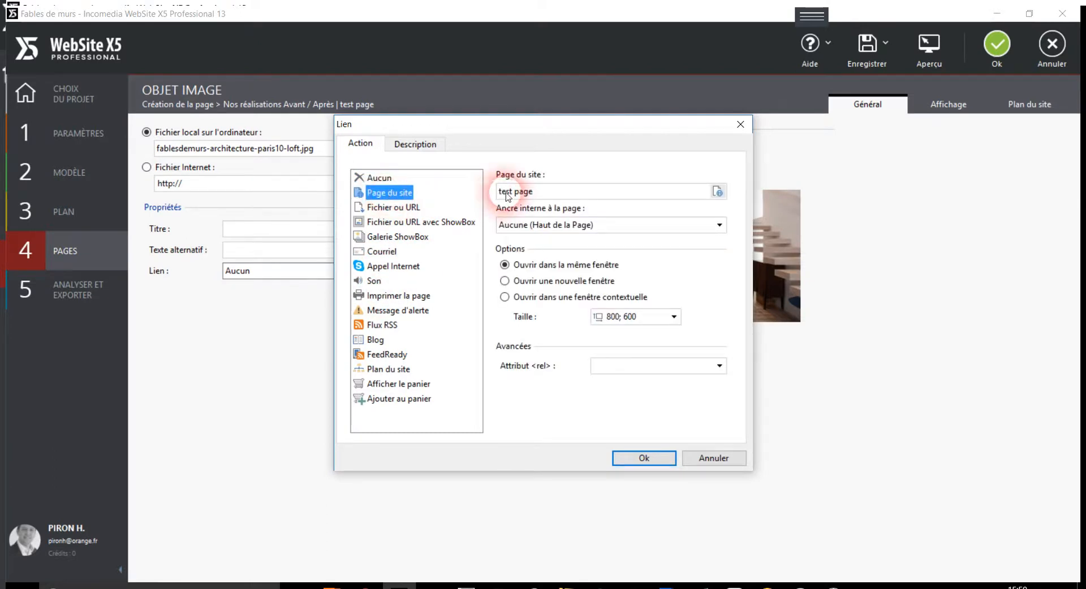
{"action": "left_click", "coordinate": [717, 192]}
{"action": "left_click_drag", "start_coordinate": [625, 342], "coordinate": [623, 382]}
{"action": "left_click", "coordinate": [622, 459]}
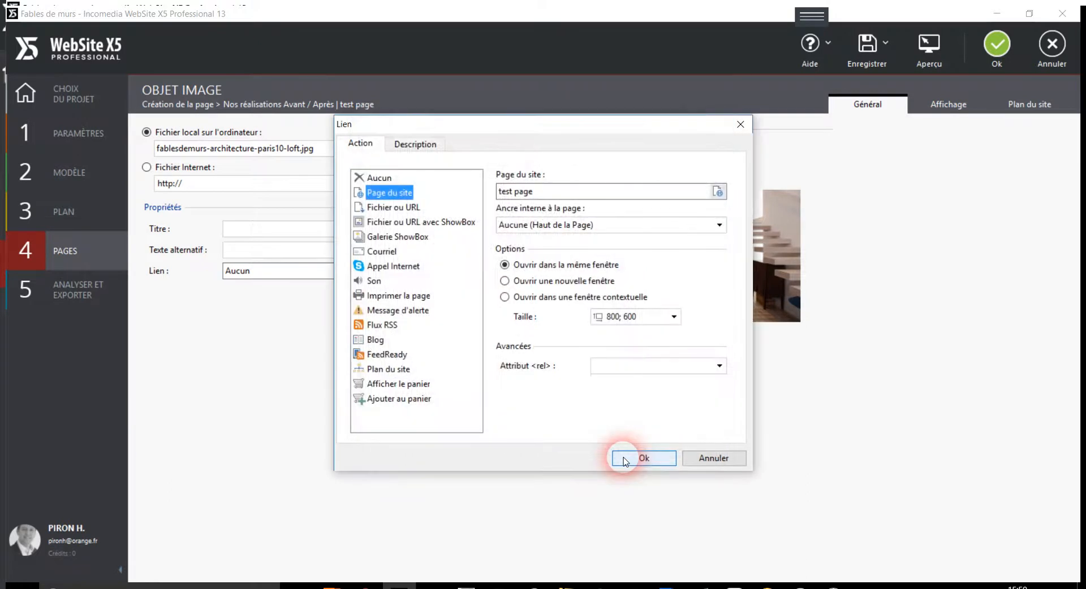
{"action": "left_click", "coordinate": [717, 192]}
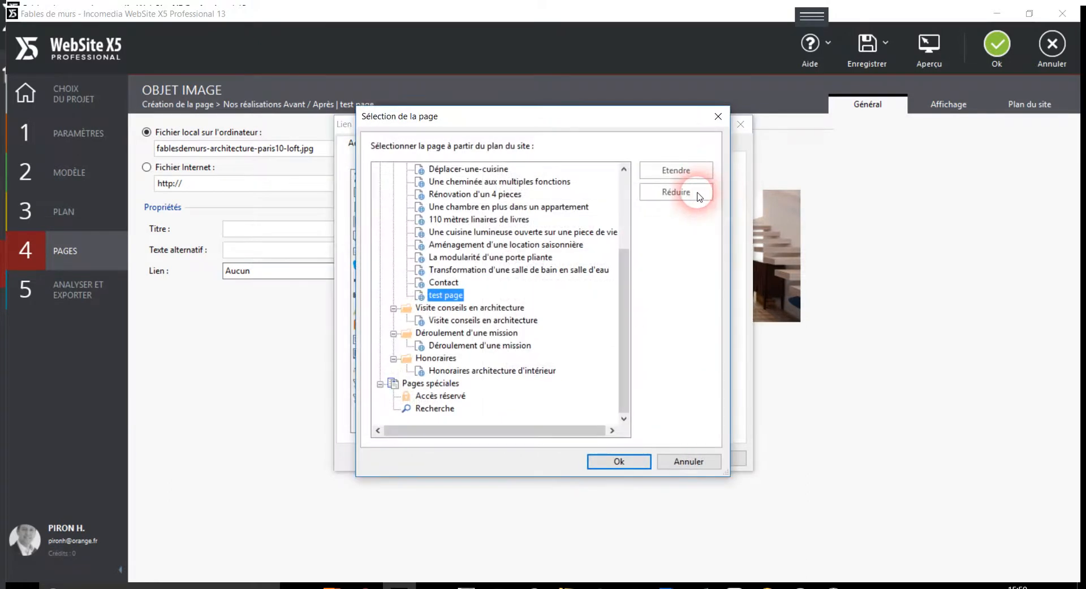
{"action": "left_click", "coordinate": [500, 221]}
{"action": "left_click", "coordinate": [618, 461]}
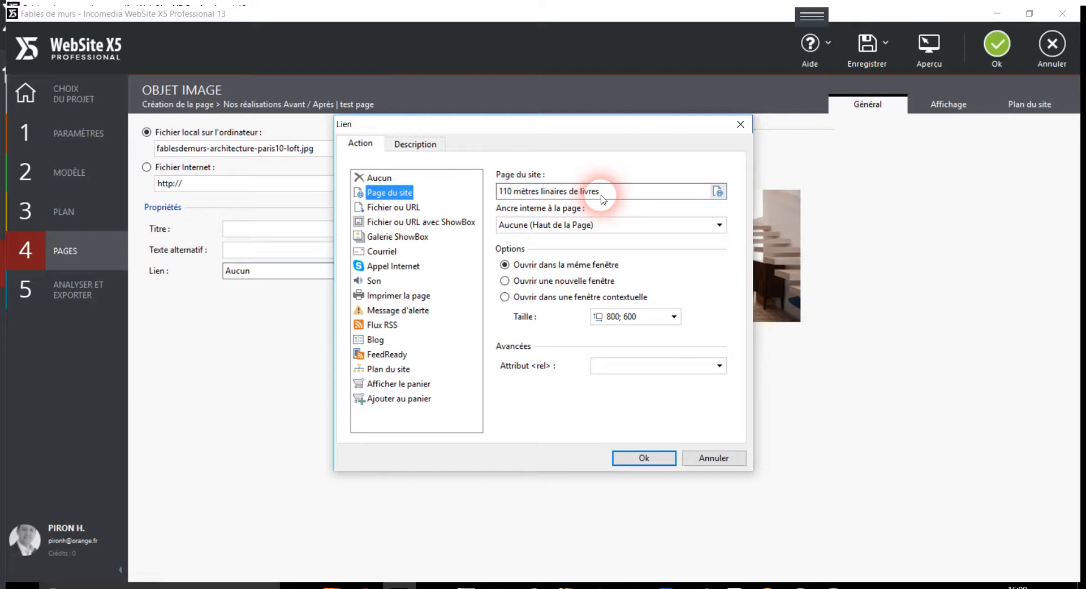
Review the target page choice and the link's mouse-over tip settings, leave the tip text empty, and confirm the link
{"action": "left_click", "coordinate": [718, 192]}
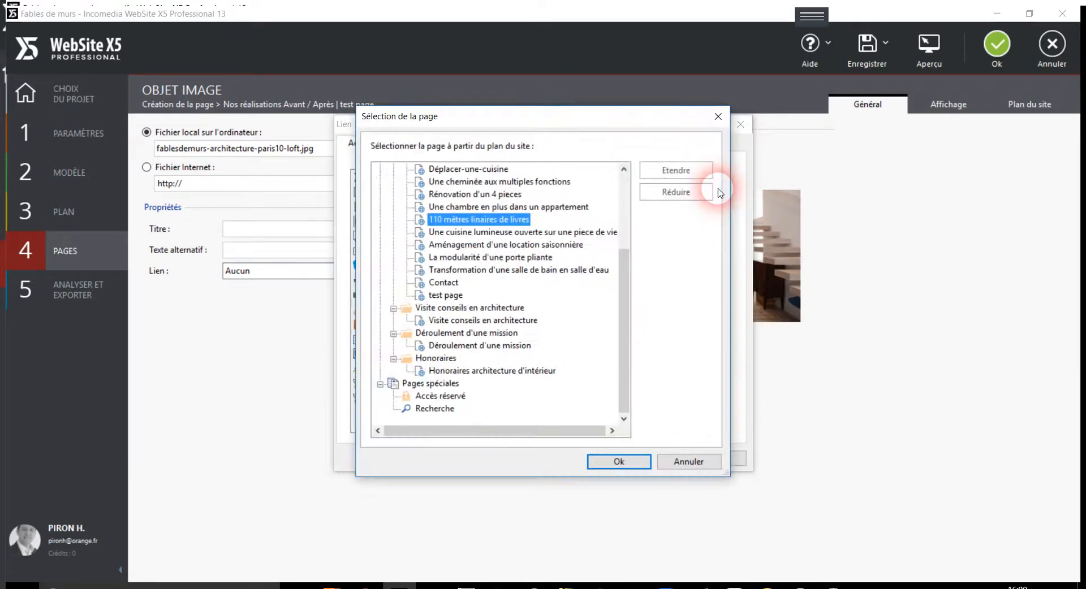
{"action": "left_click", "coordinate": [718, 116]}
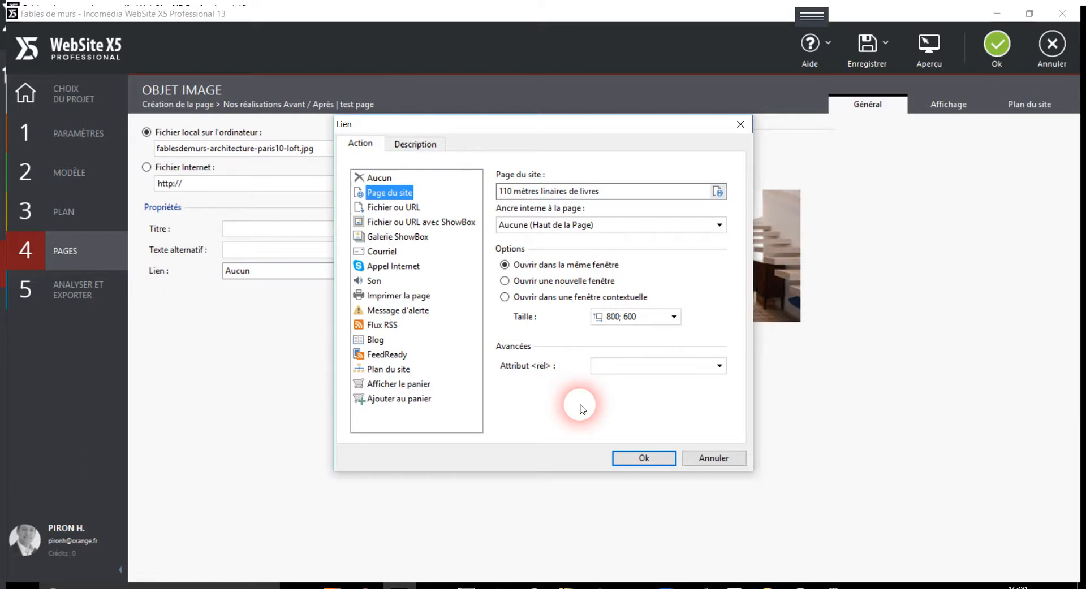
{"action": "left_click", "coordinate": [417, 145]}
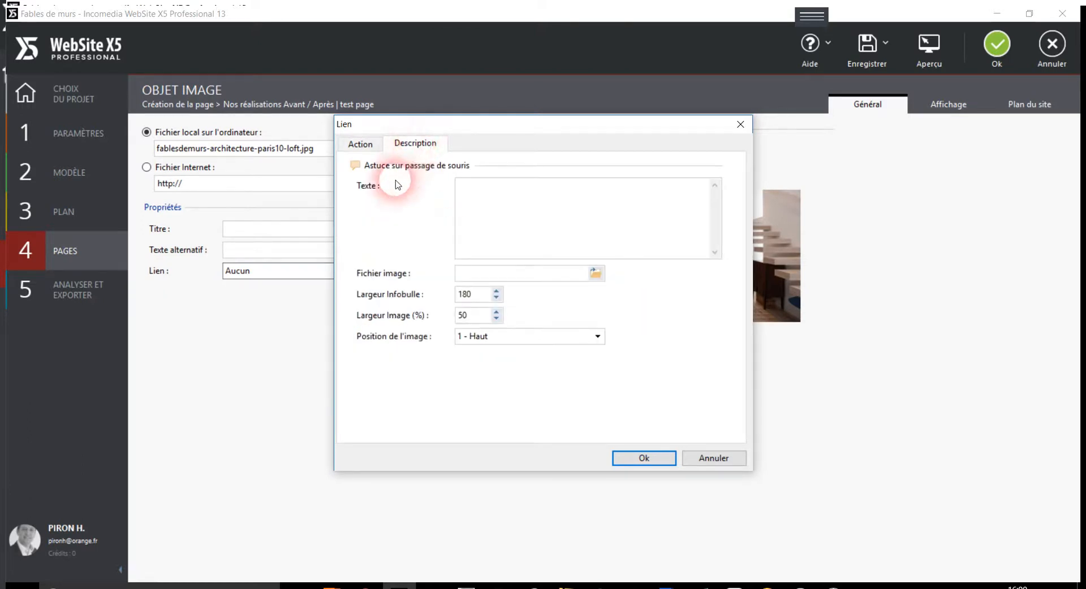
{"action": "left_click", "coordinate": [496, 203]}
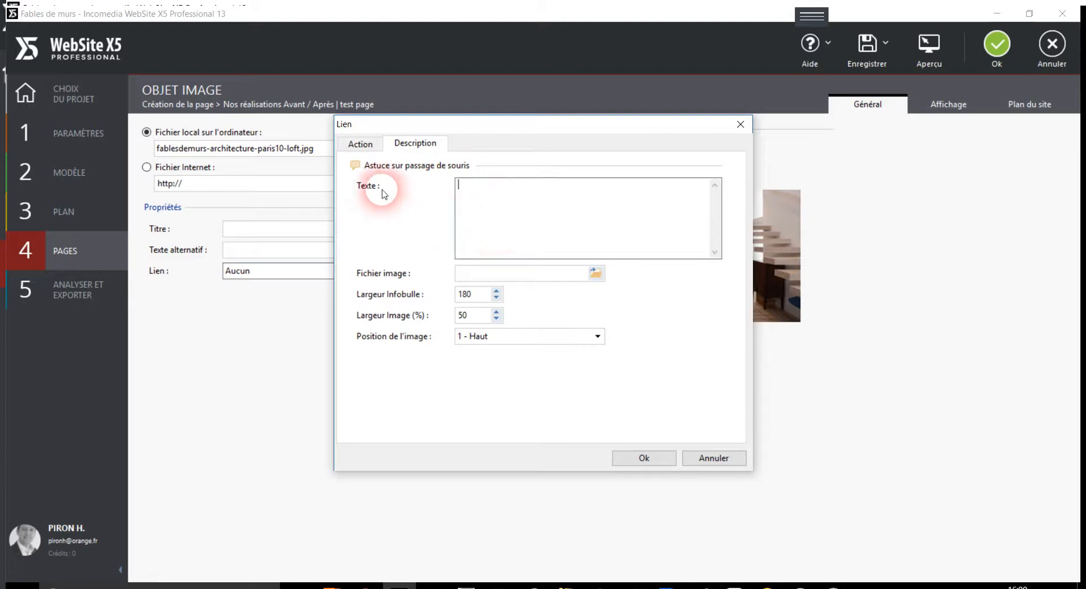
{"action": "left_click", "coordinate": [666, 459]}
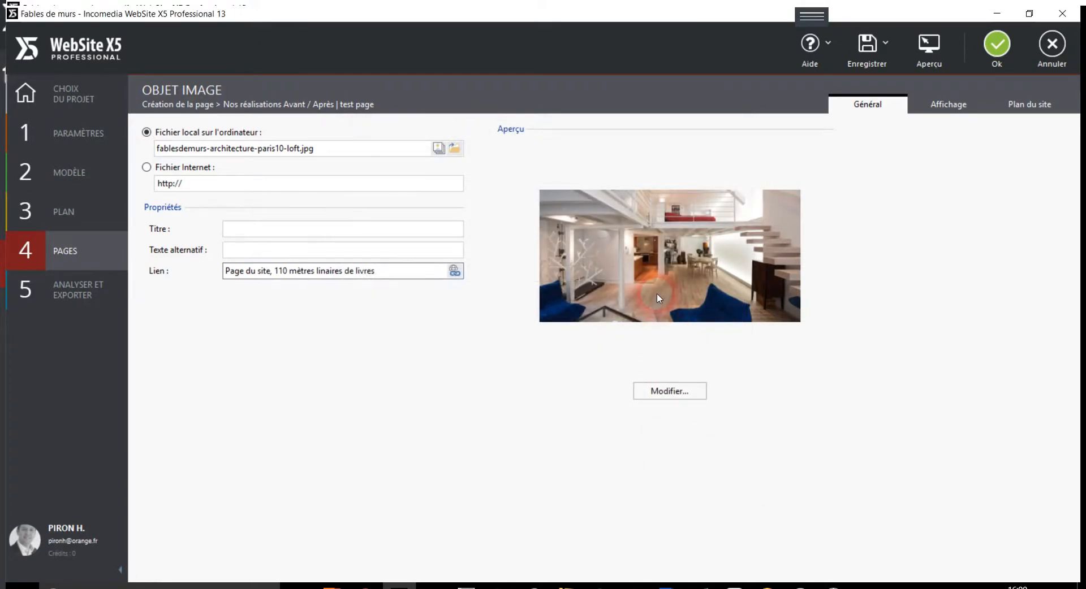
Preview the test page, follow the link on the loft image to test it, and close the preview
{"action": "left_click", "coordinate": [927, 45]}
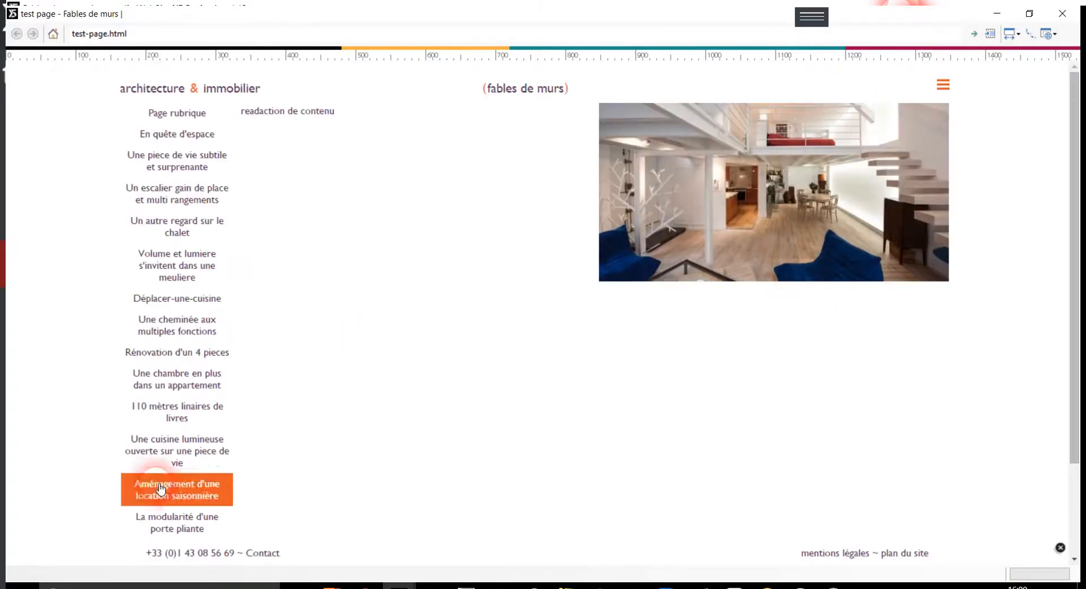
{"action": "left_click", "coordinate": [727, 217]}
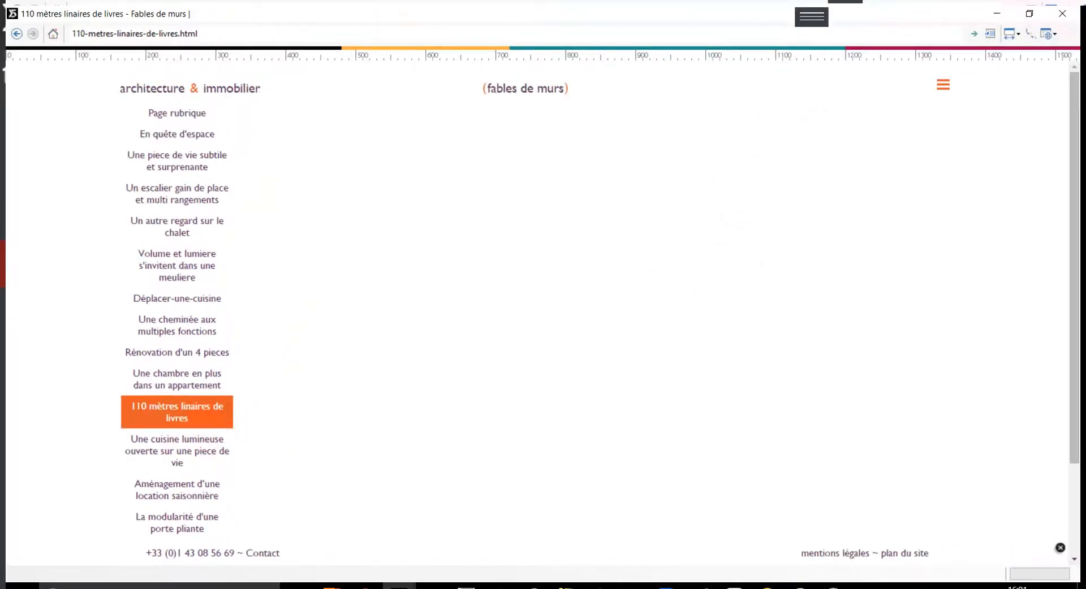
{"action": "left_click", "coordinate": [1062, 13]}
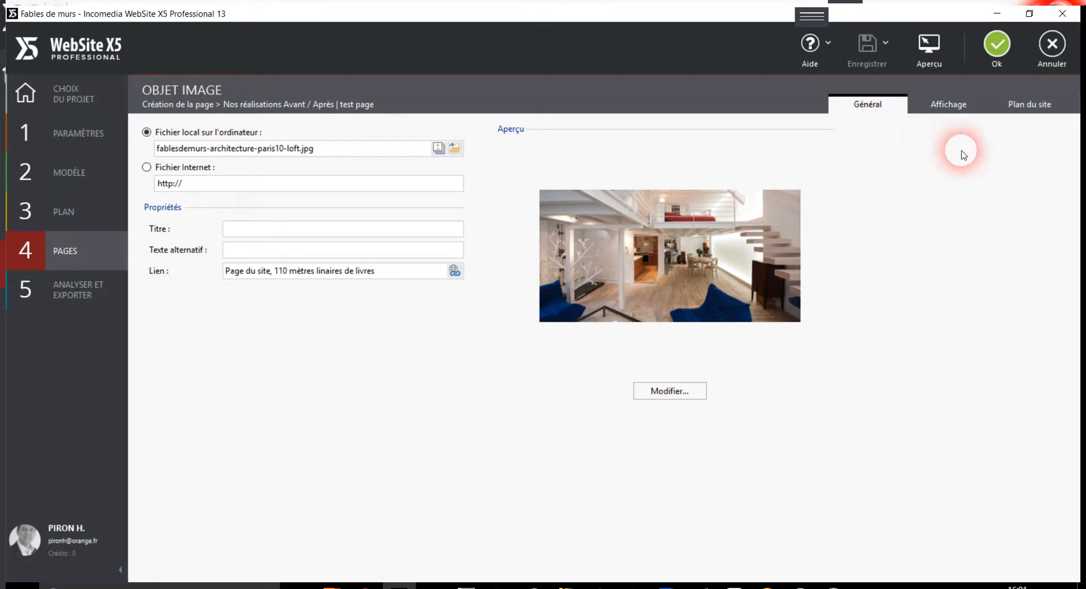
Keep the image's automatic resizing display mode and set its mouse-over effect to Impulsion
{"action": "left_click", "coordinate": [948, 108]}
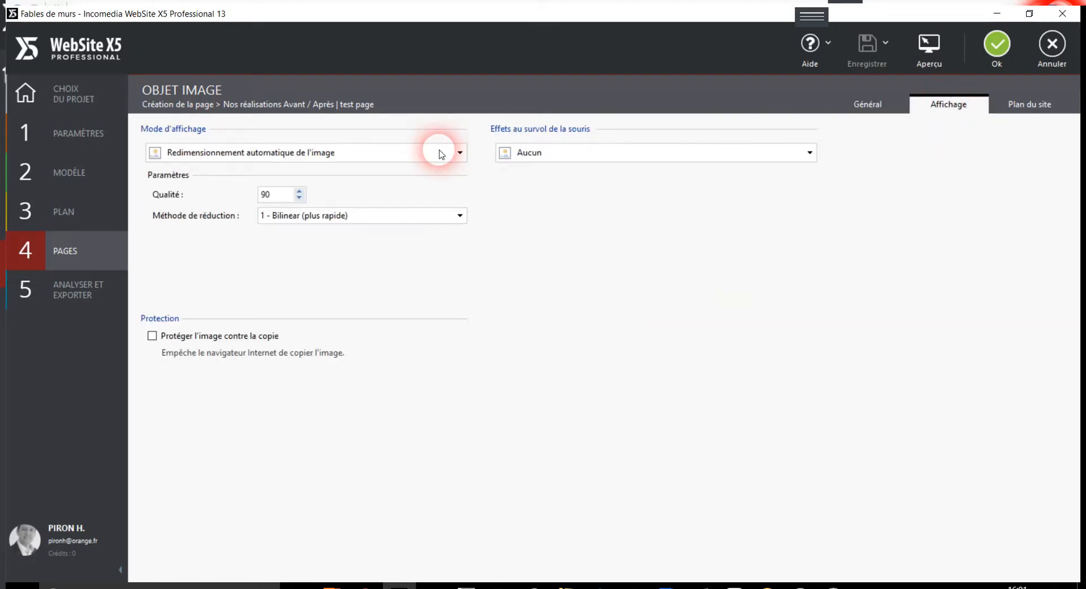
{"action": "left_click", "coordinate": [253, 155]}
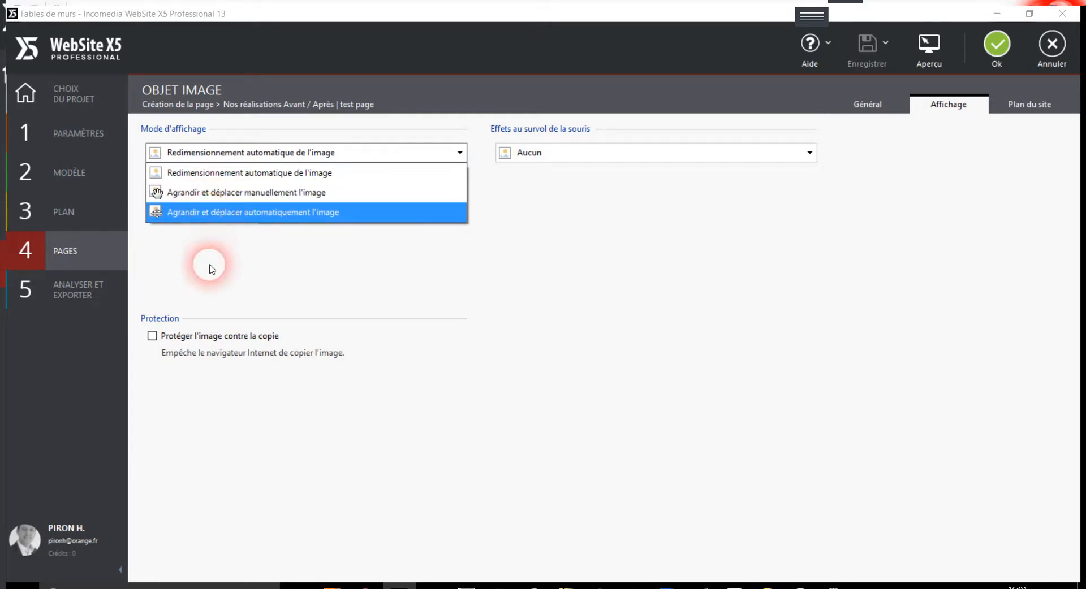
{"action": "left_click", "coordinate": [208, 280]}
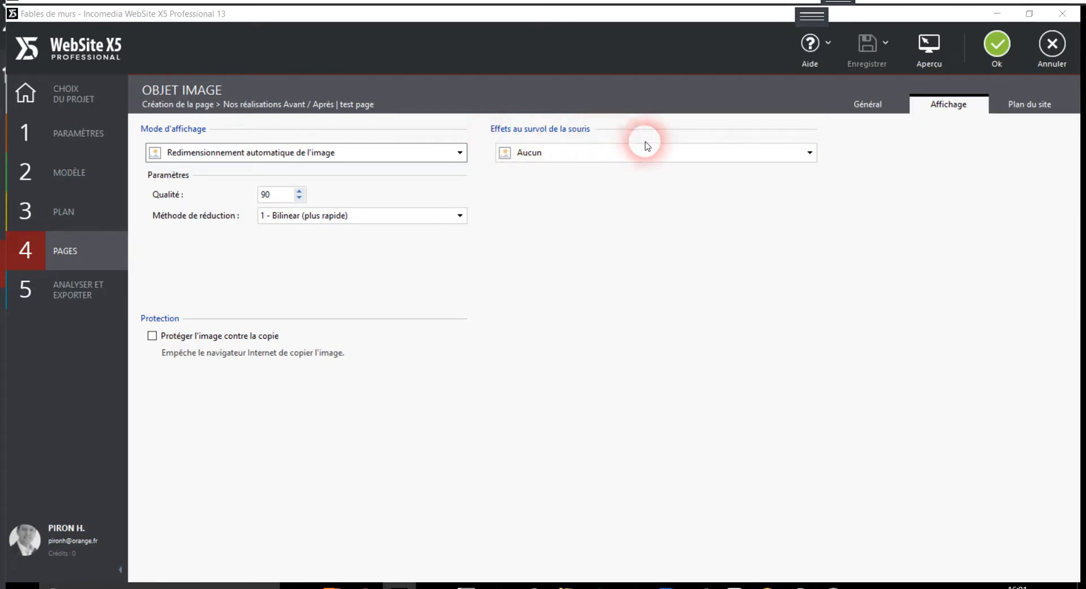
{"action": "left_click", "coordinate": [658, 154]}
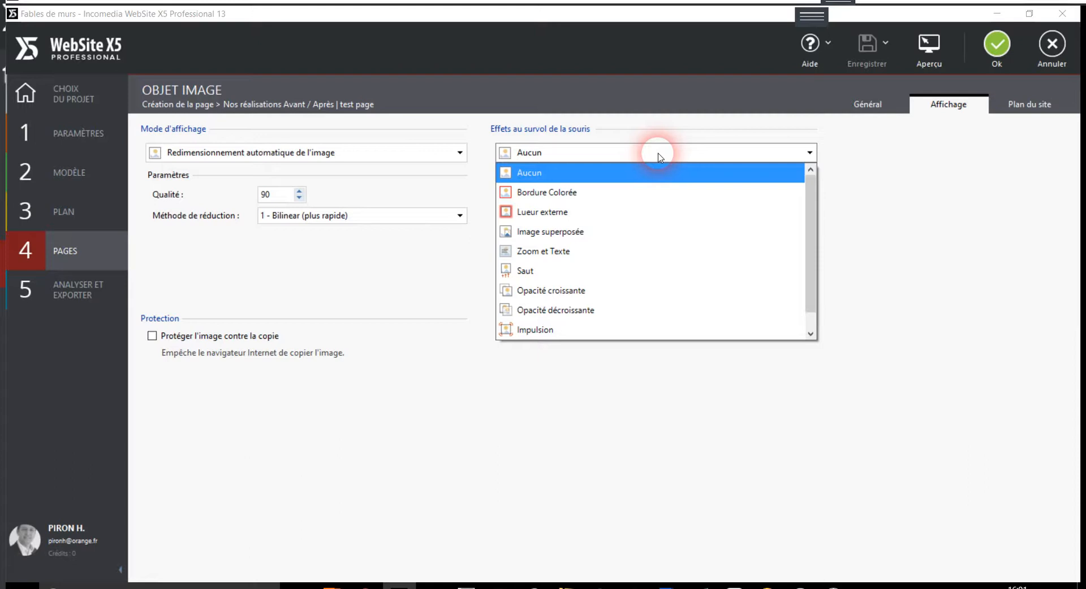
{"action": "left_click", "coordinate": [537, 329]}
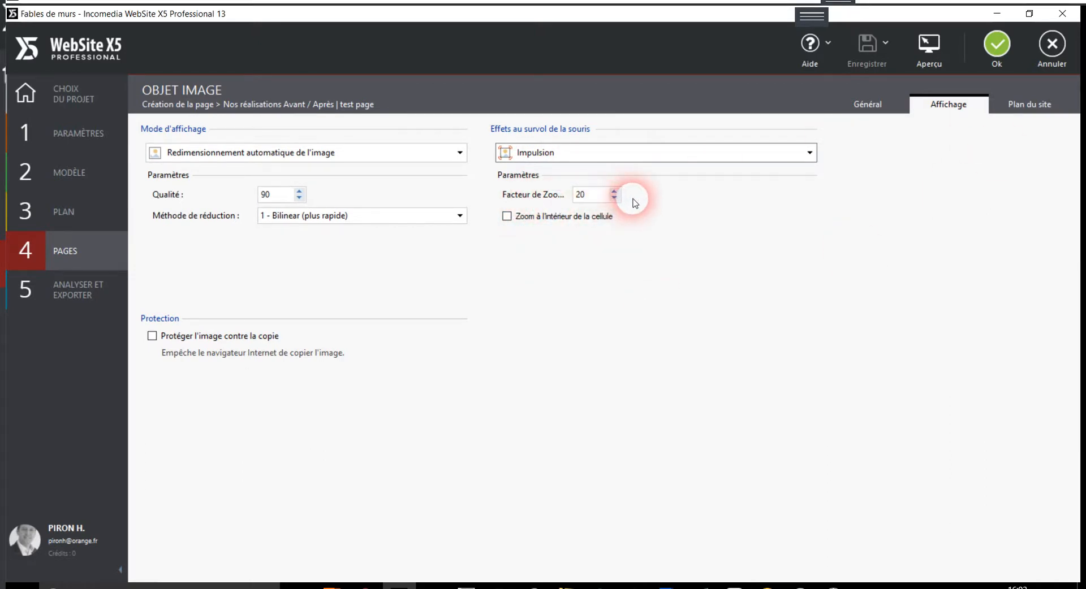
Preview the hover effect on the test page's image, reopening the image object from its page so the preview shows the right page
{"action": "left_click", "coordinate": [943, 50]}
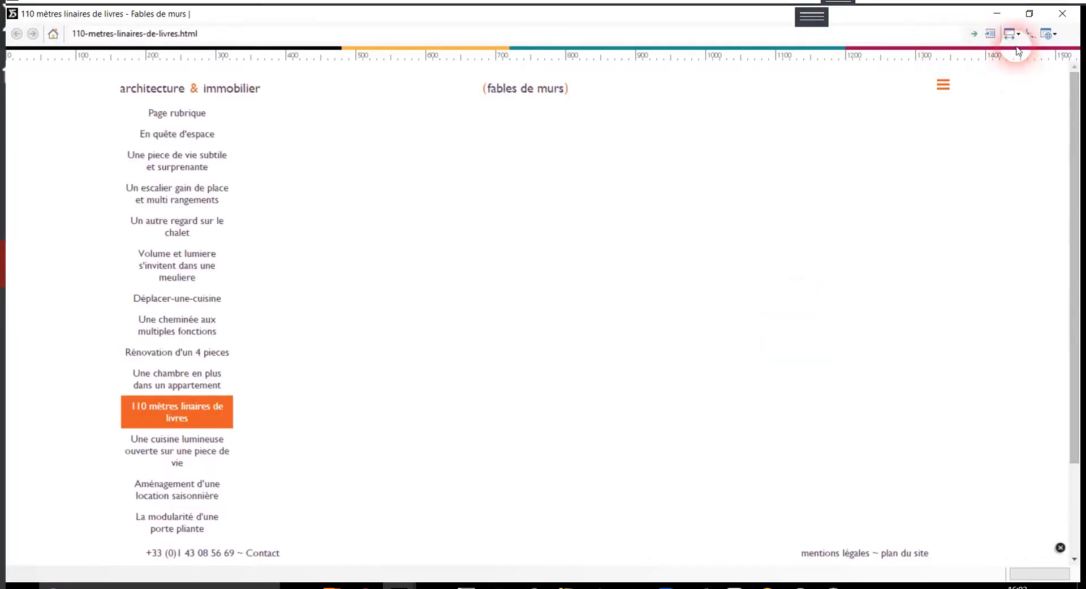
{"action": "left_click", "coordinate": [1062, 13]}
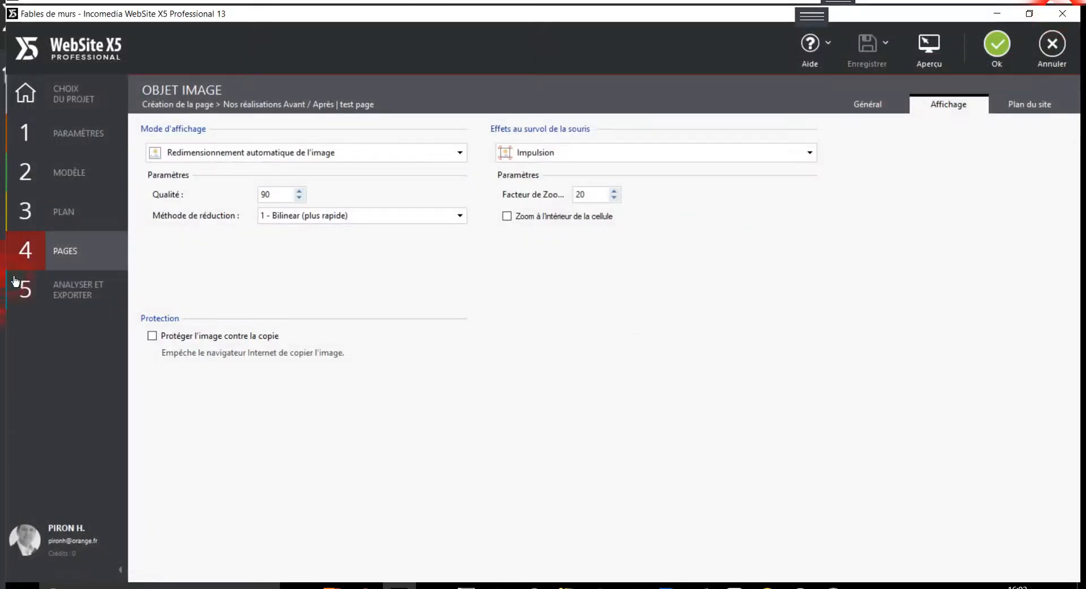
{"action": "left_click", "coordinate": [60, 256]}
{"action": "left_click", "coordinate": [588, 306]}
{"action": "double_click", "coordinate": [597, 269]}
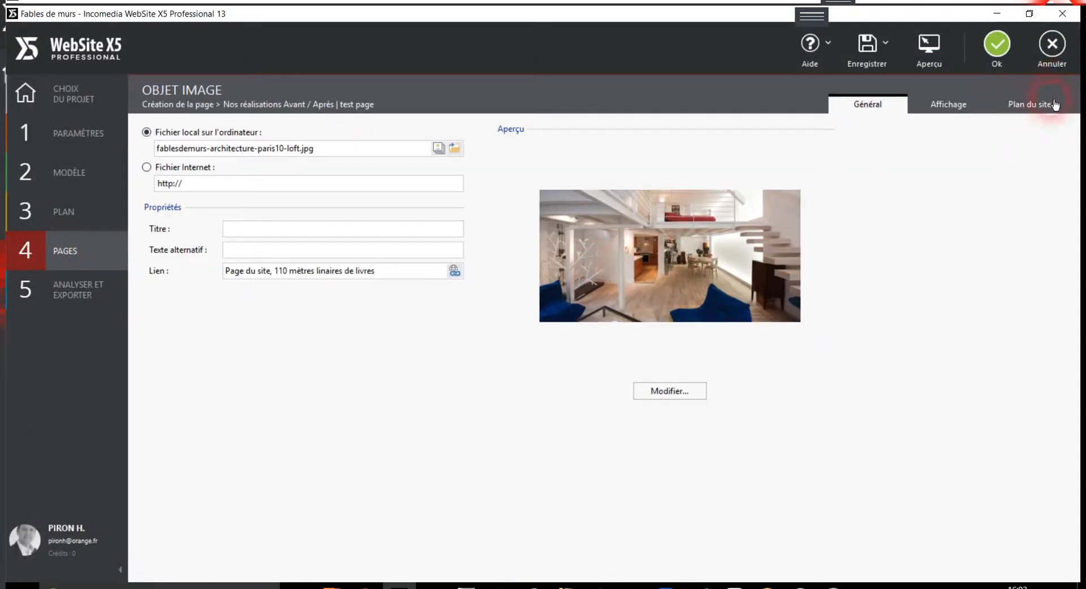
{"action": "left_click", "coordinate": [957, 109]}
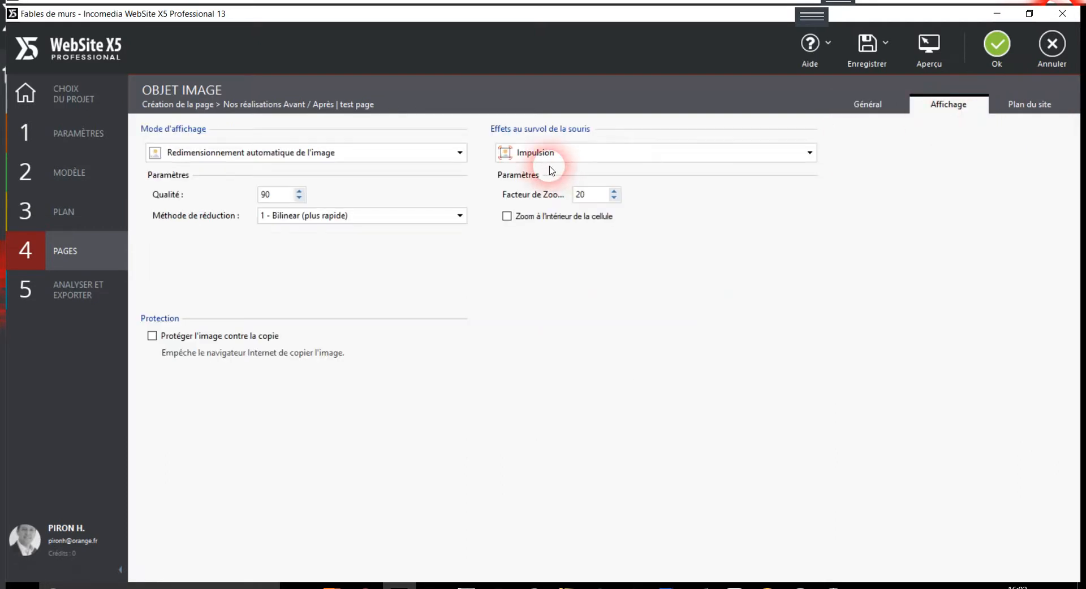
{"action": "left_click", "coordinate": [925, 55]}
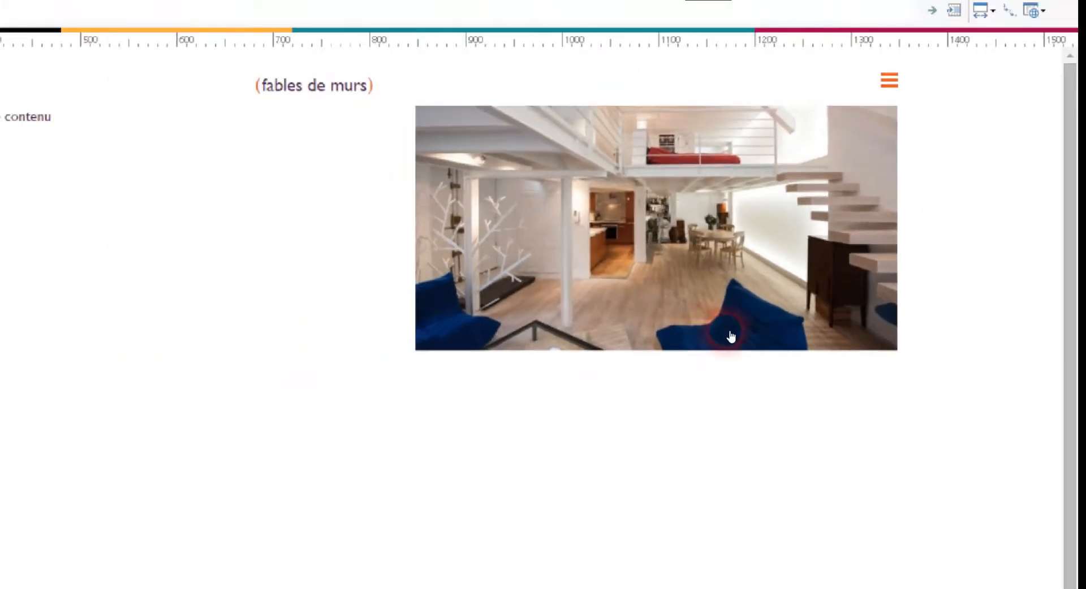
{"action": "left_click", "coordinate": [1060, 10]}
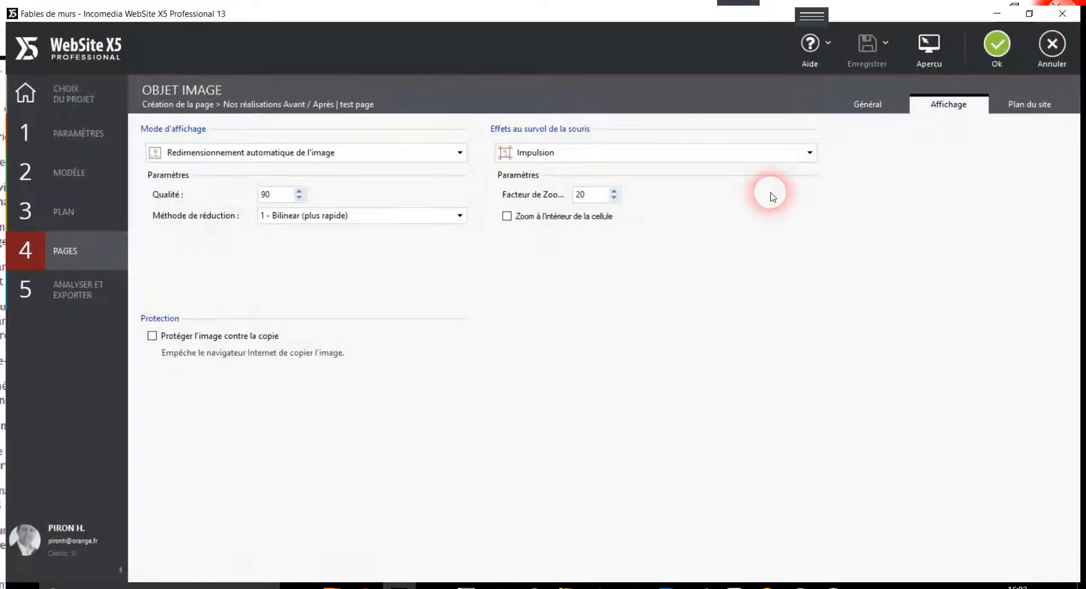
Look through the available mouse-over effects for the image, keeping Impulsion selected
{"action": "left_click", "coordinate": [556, 154]}
{"action": "scroll", "coordinate": [702, 271], "scroll_direction": "down", "scroll_amount": 1}
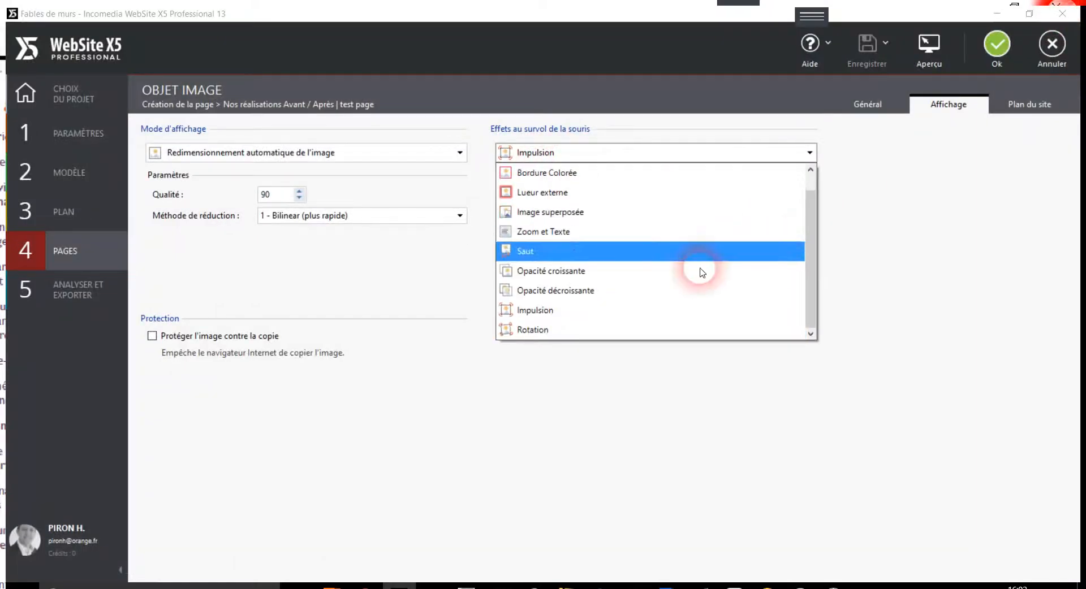
{"action": "scroll", "coordinate": [695, 283], "scroll_direction": "up", "scroll_amount": 1}
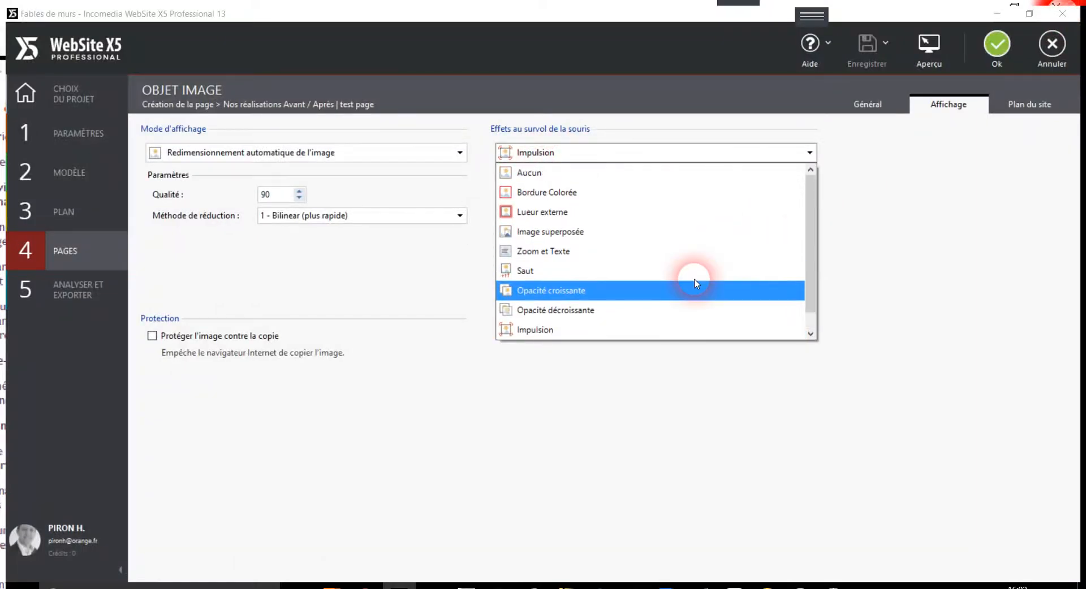
{"action": "left_click", "coordinate": [639, 450]}
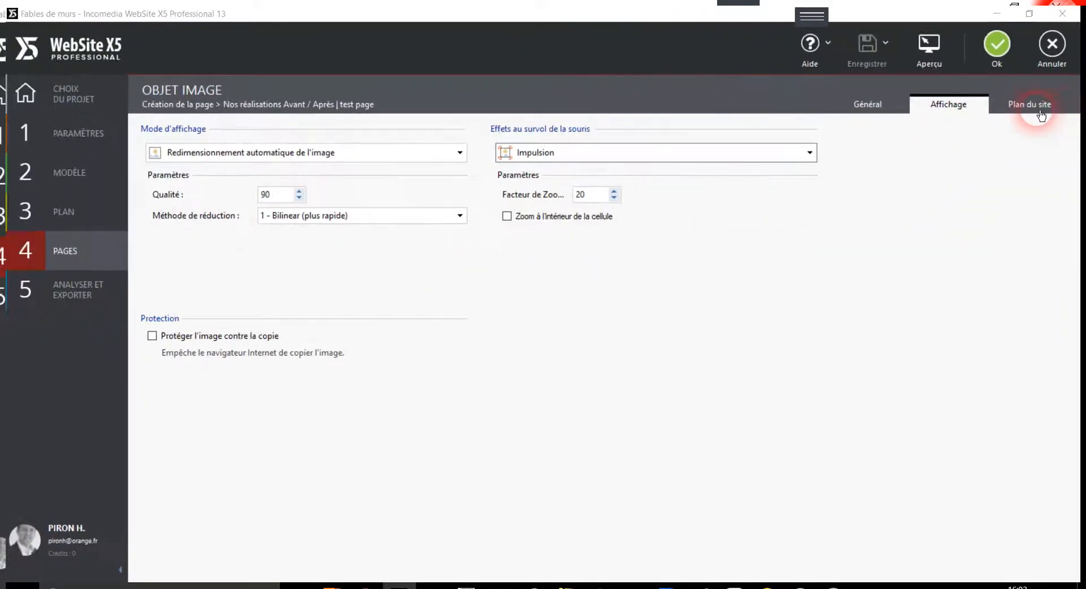
Review the image's site map settings, including title, short description, geographic position and licence URL, leaving the fields empty
{"action": "left_click", "coordinate": [1041, 115]}
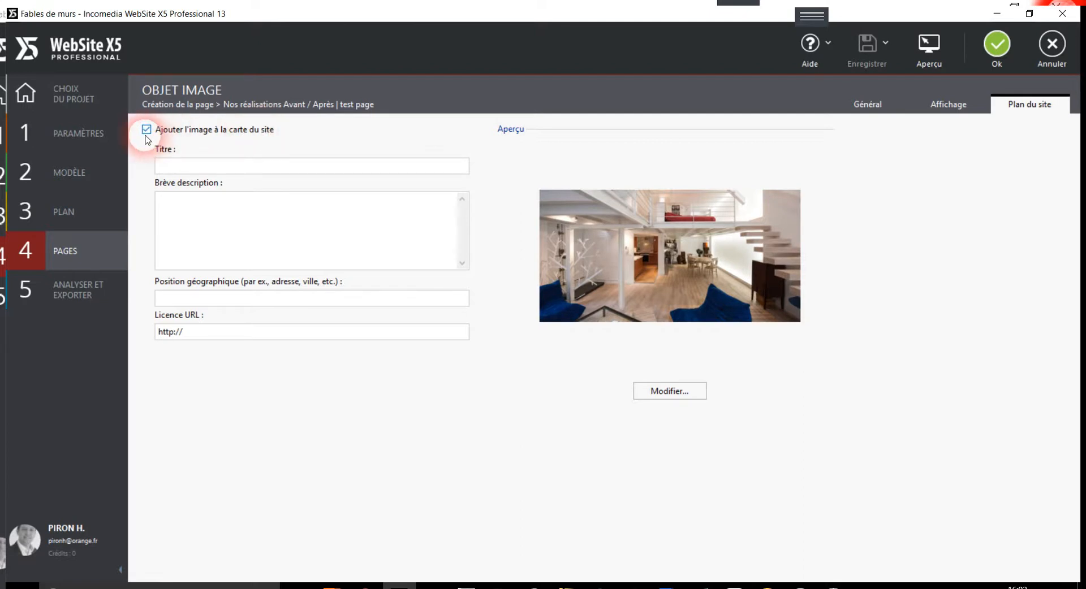
{"action": "left_click", "coordinate": [172, 167]}
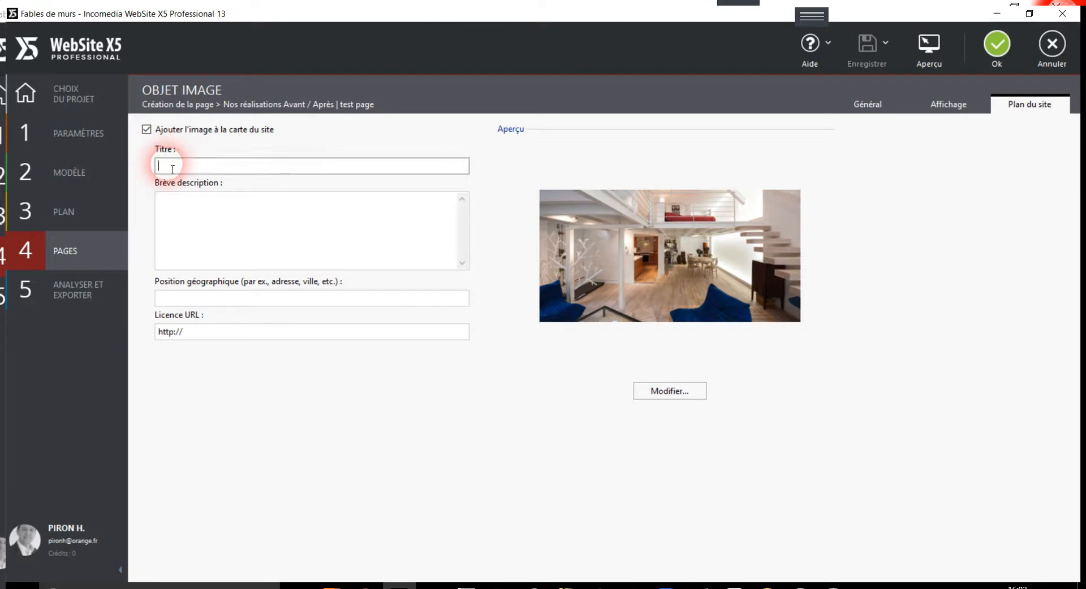
{"action": "left_click", "coordinate": [189, 228]}
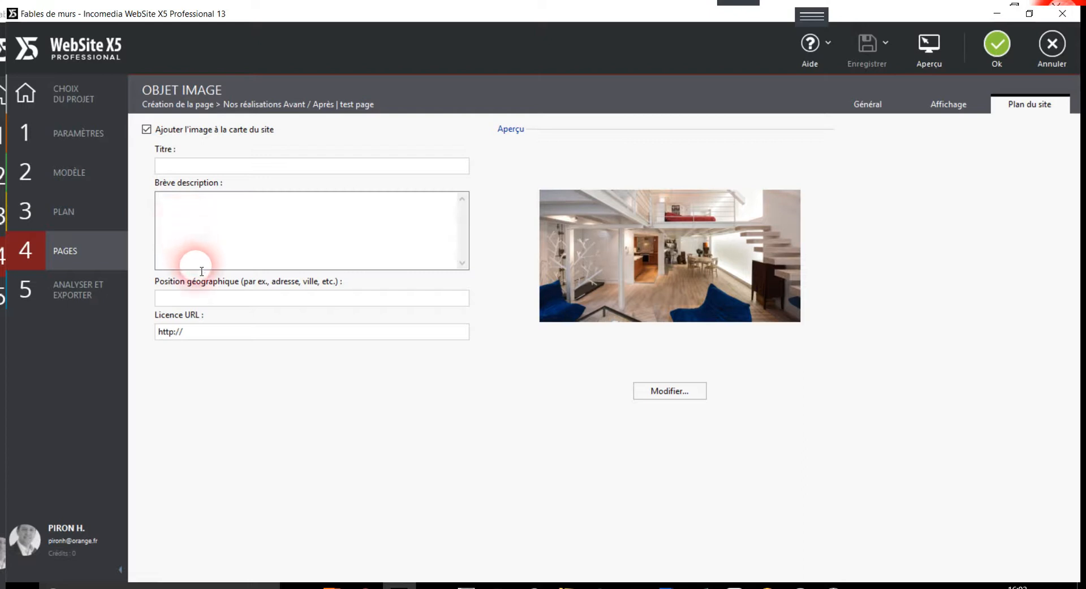
{"action": "left_click", "coordinate": [203, 303]}
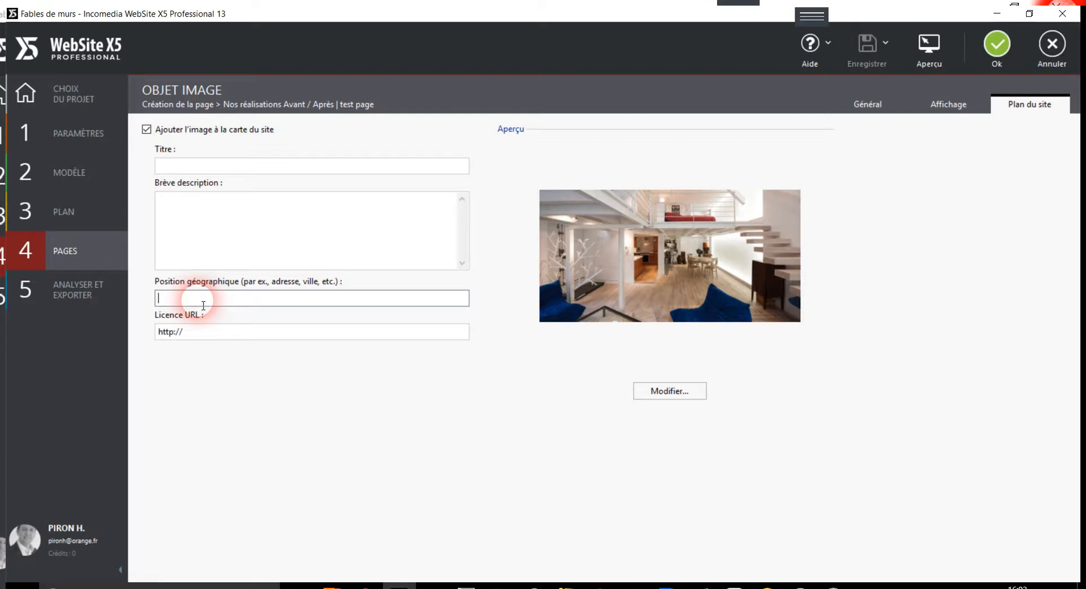
{"action": "left_click", "coordinate": [231, 339]}
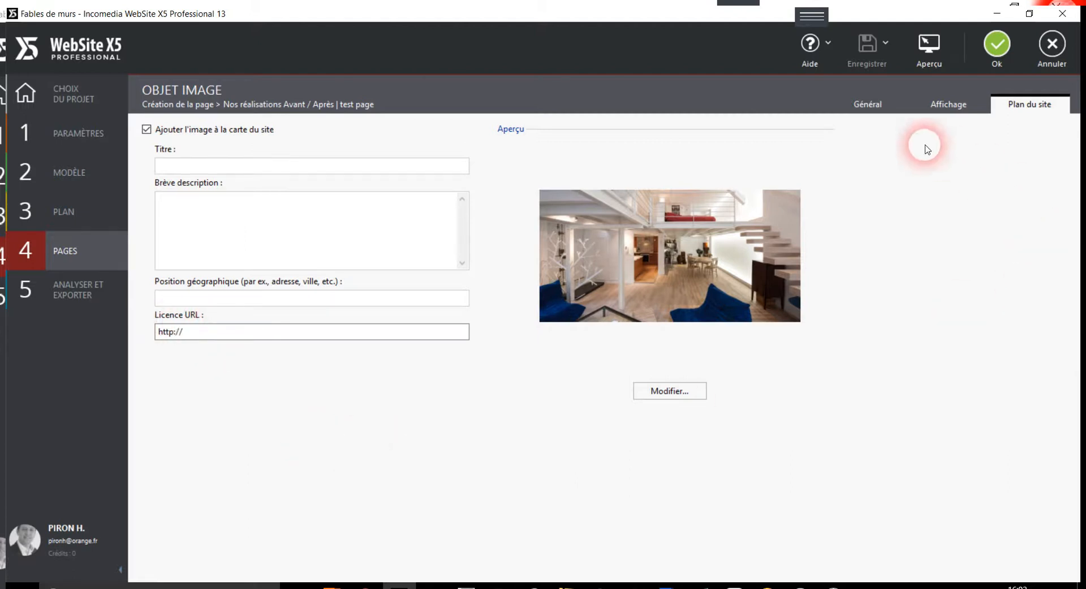
Open the loft image in the image editor and look through its filters and watermarks, cancelling the custom watermark file selection
{"action": "left_click", "coordinate": [867, 103]}
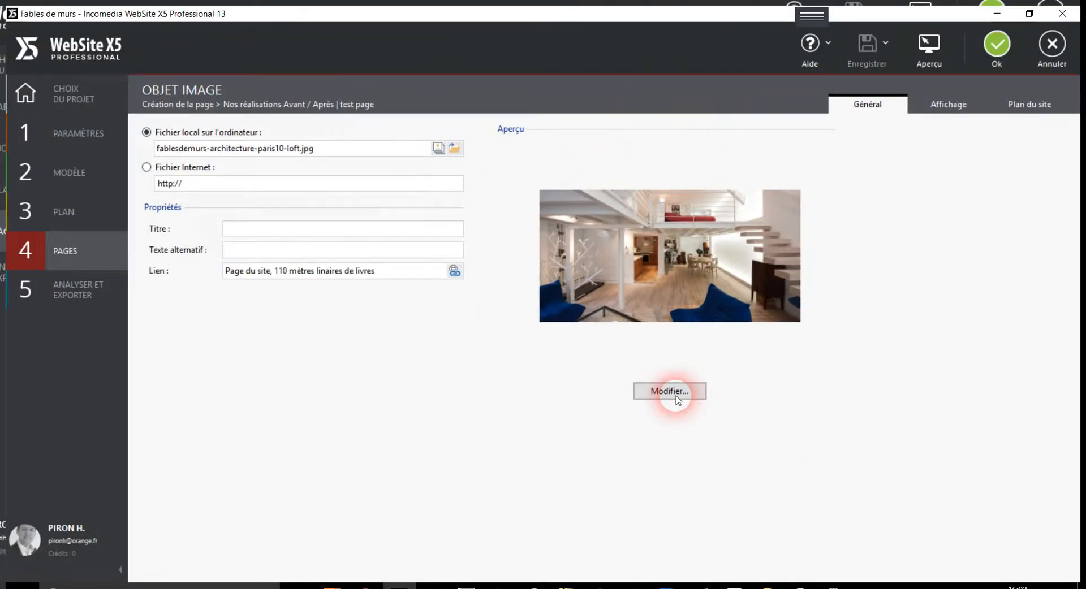
{"action": "left_click", "coordinate": [676, 396]}
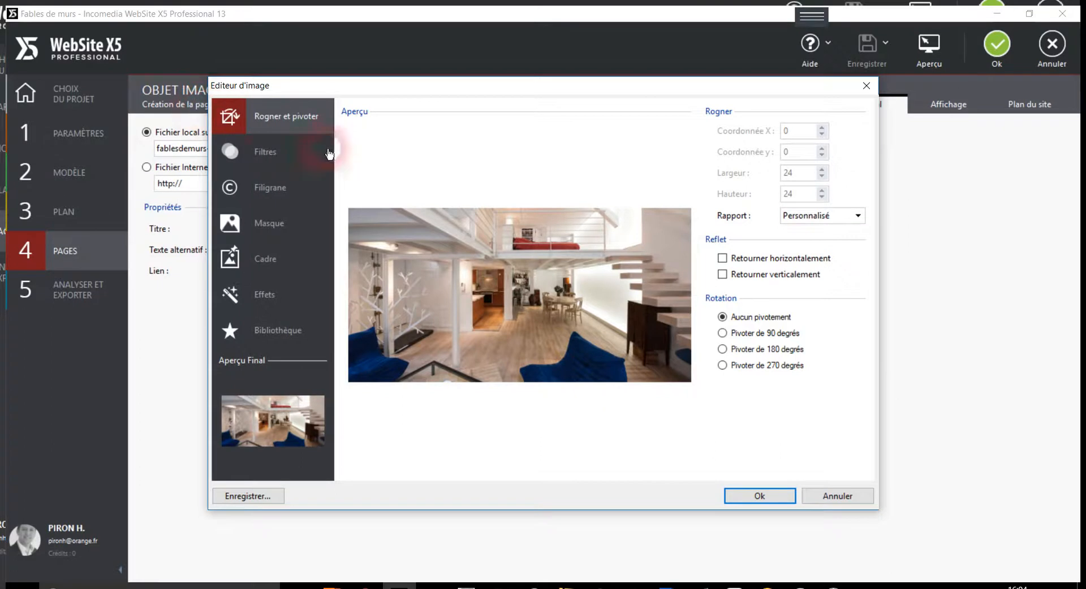
{"action": "left_click", "coordinate": [268, 159]}
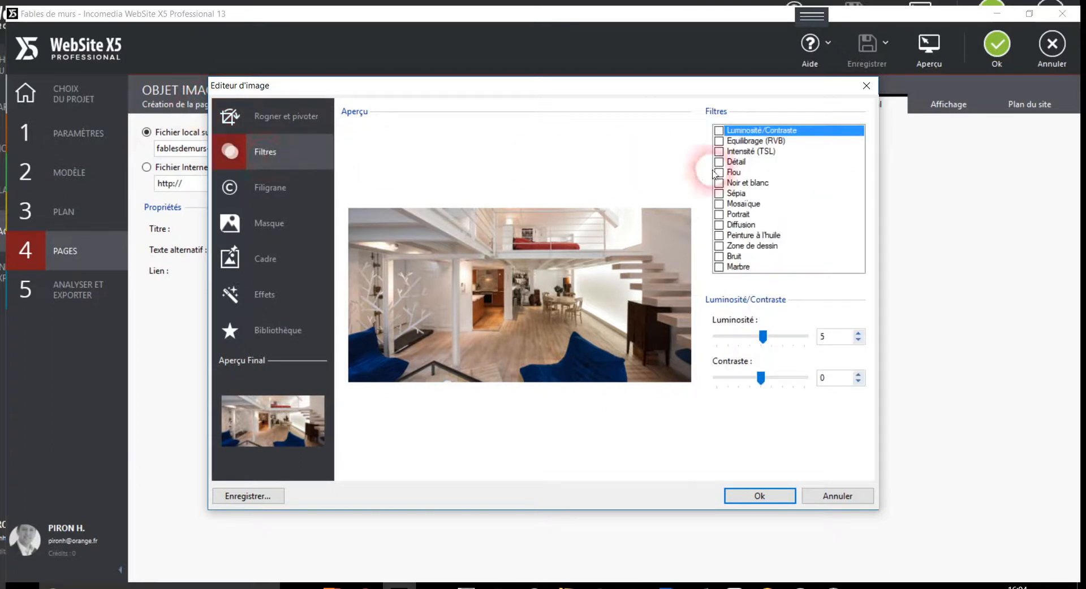
{"action": "left_click", "coordinate": [273, 189]}
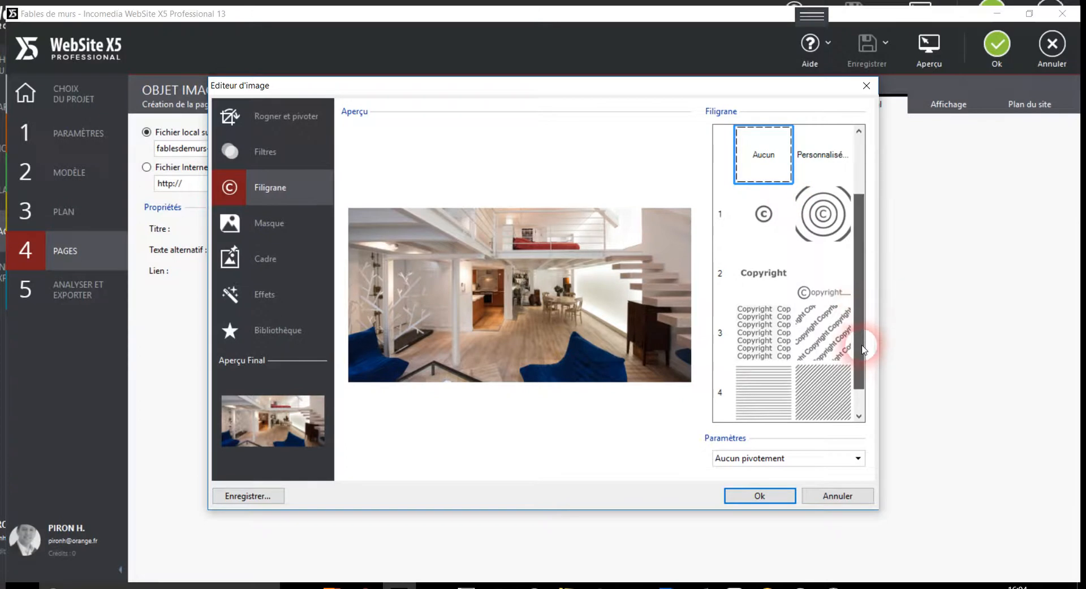
{"action": "left_click", "coordinate": [824, 156]}
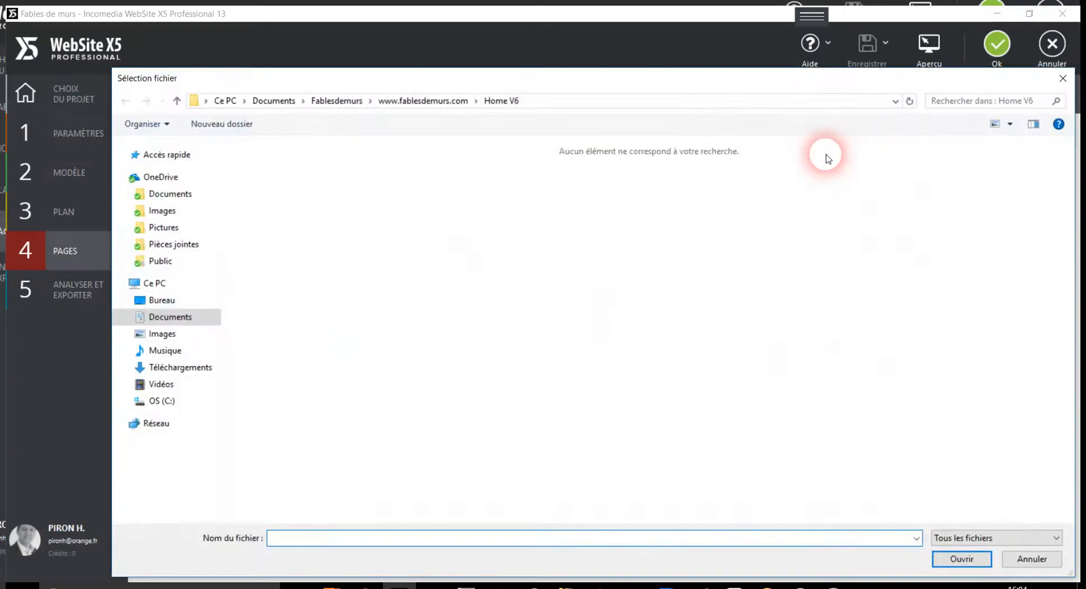
{"action": "left_click", "coordinate": [1063, 77]}
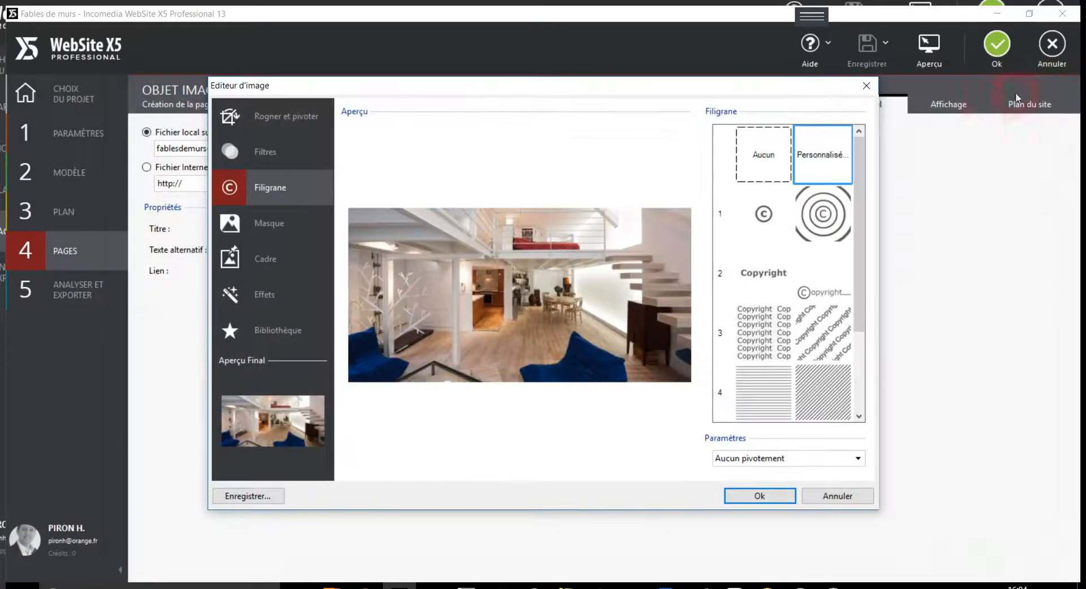
Try several masks on the loft image and keep the one with ragged, brush-stroke edges
{"action": "left_click", "coordinate": [282, 226]}
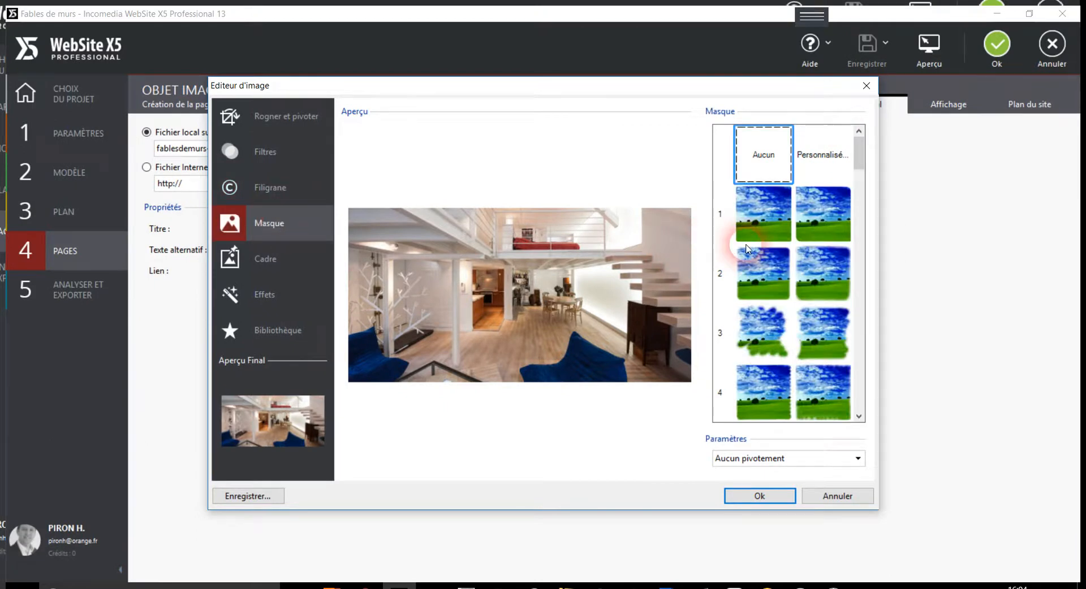
{"action": "left_click", "coordinate": [742, 280]}
{"action": "left_click", "coordinate": [760, 331]}
{"action": "left_click", "coordinate": [825, 398]}
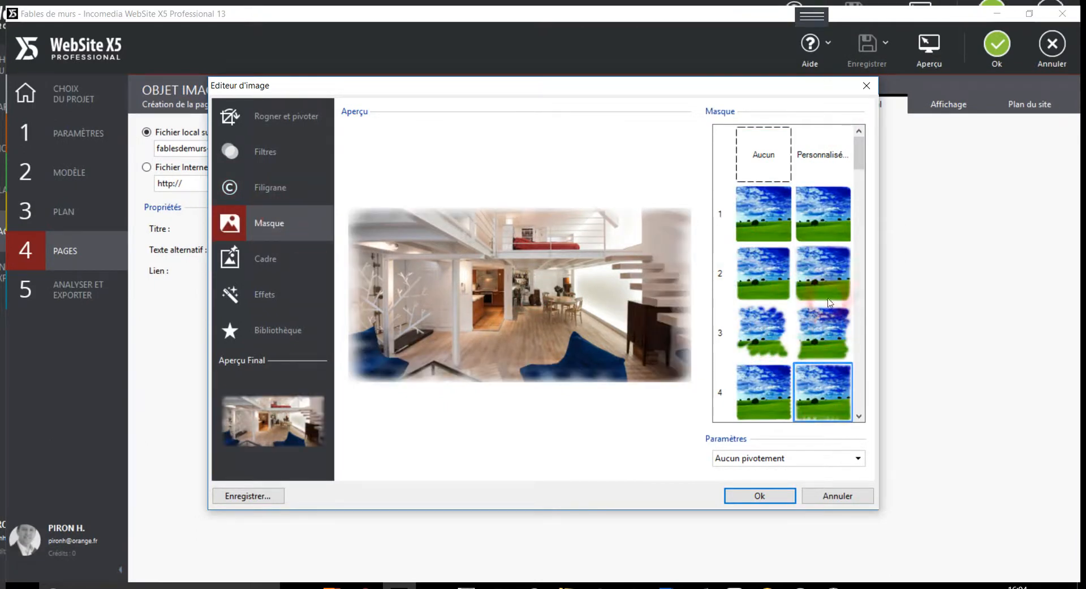
{"action": "left_click", "coordinate": [838, 220]}
{"action": "left_click", "coordinate": [775, 212]}
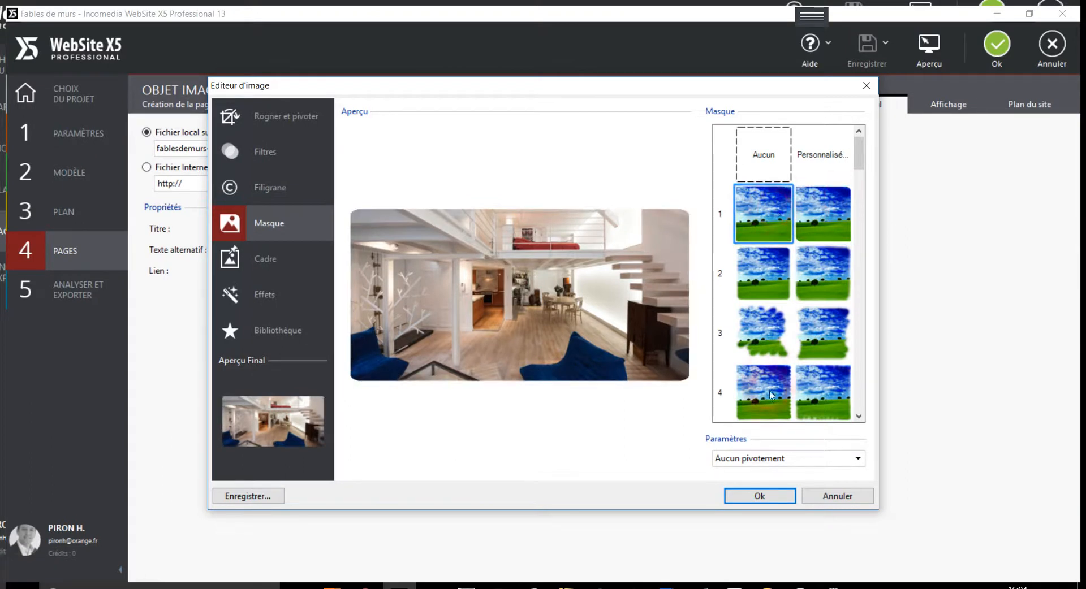
{"action": "left_click_drag", "start_coordinate": [859, 158], "coordinate": [858, 285]}
{"action": "left_click", "coordinate": [768, 340]}
{"action": "left_click", "coordinate": [808, 349]}
{"action": "left_click", "coordinate": [815, 275]}
{"action": "left_click", "coordinate": [816, 242]}
{"action": "left_click_drag", "start_coordinate": [858, 278], "coordinate": [848, 147]}
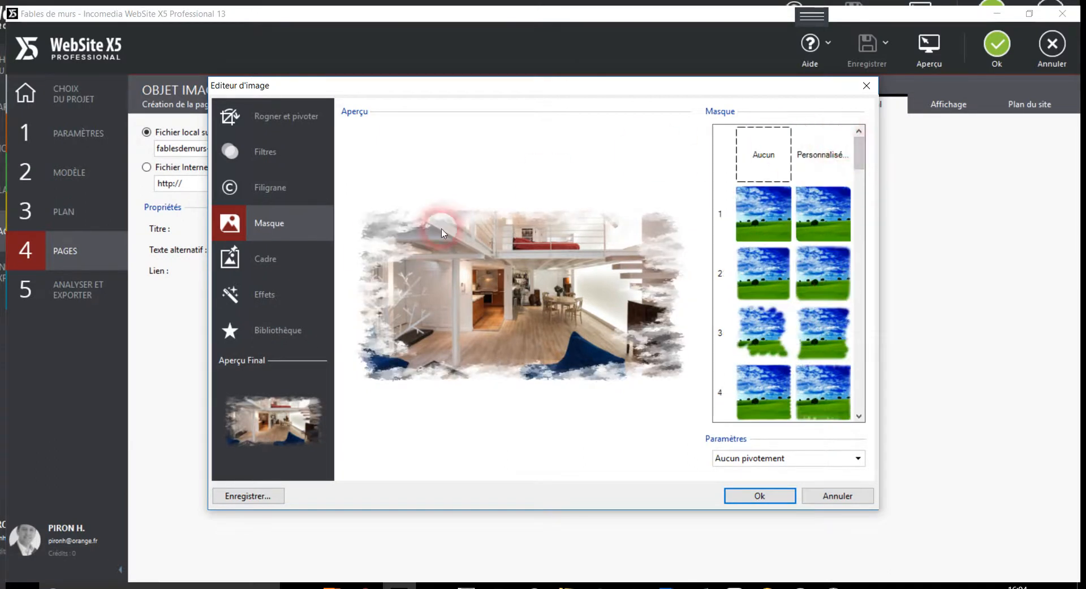
Try several frames on the image, including the blue paper clip and the adhesive tape, and set the frame back to Aucun
{"action": "left_click", "coordinate": [270, 265]}
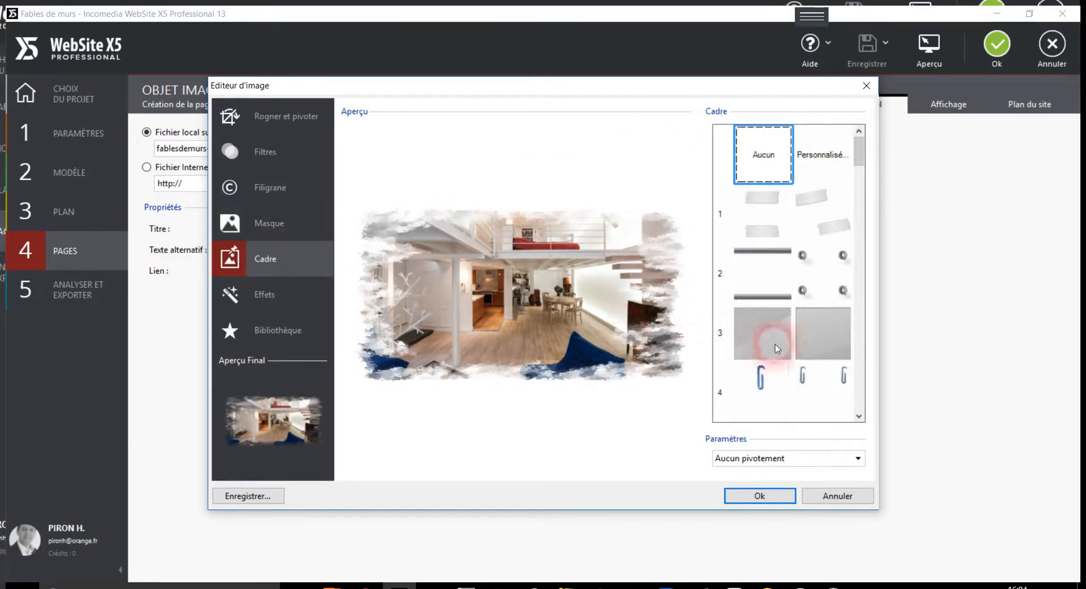
{"action": "left_click", "coordinate": [761, 376]}
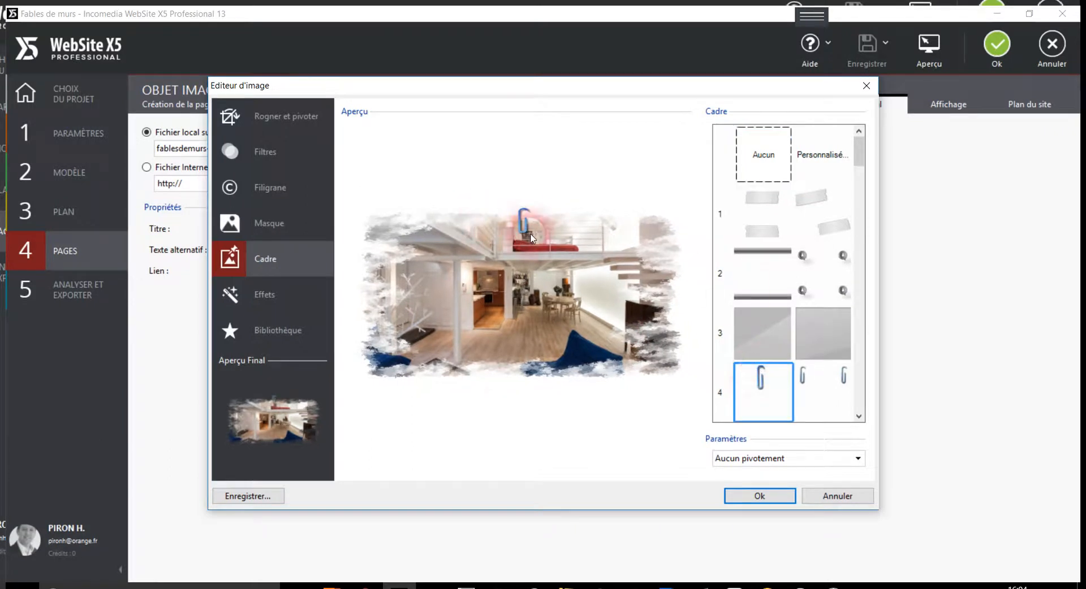
{"action": "left_click", "coordinate": [747, 216]}
{"action": "left_click", "coordinate": [771, 321]}
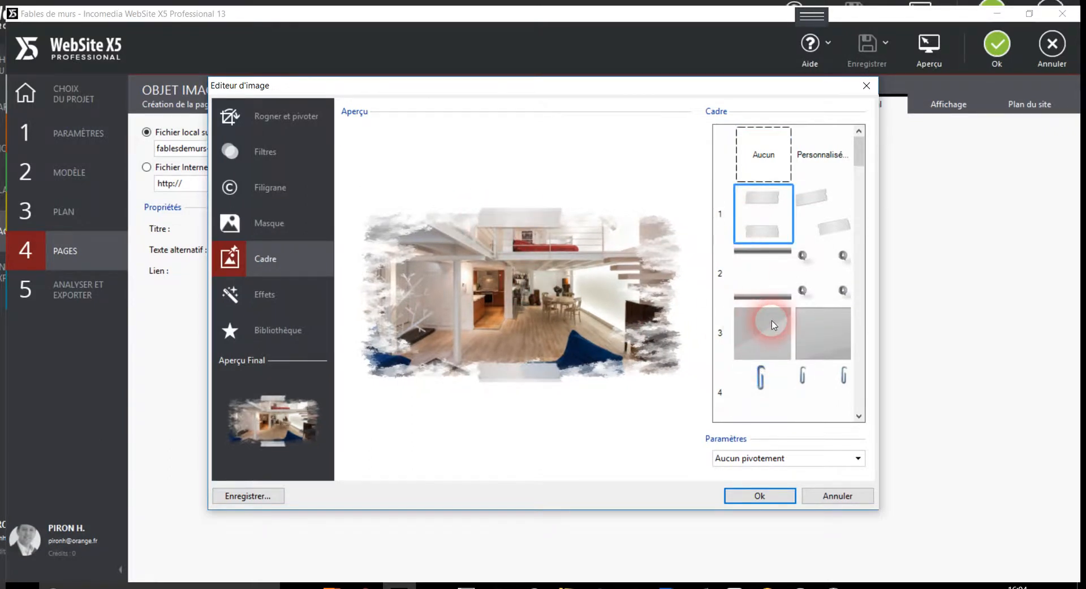
{"action": "left_click_drag", "start_coordinate": [856, 180], "coordinate": [855, 150]}
{"action": "left_click", "coordinate": [780, 365]}
{"action": "left_click", "coordinate": [752, 159]}
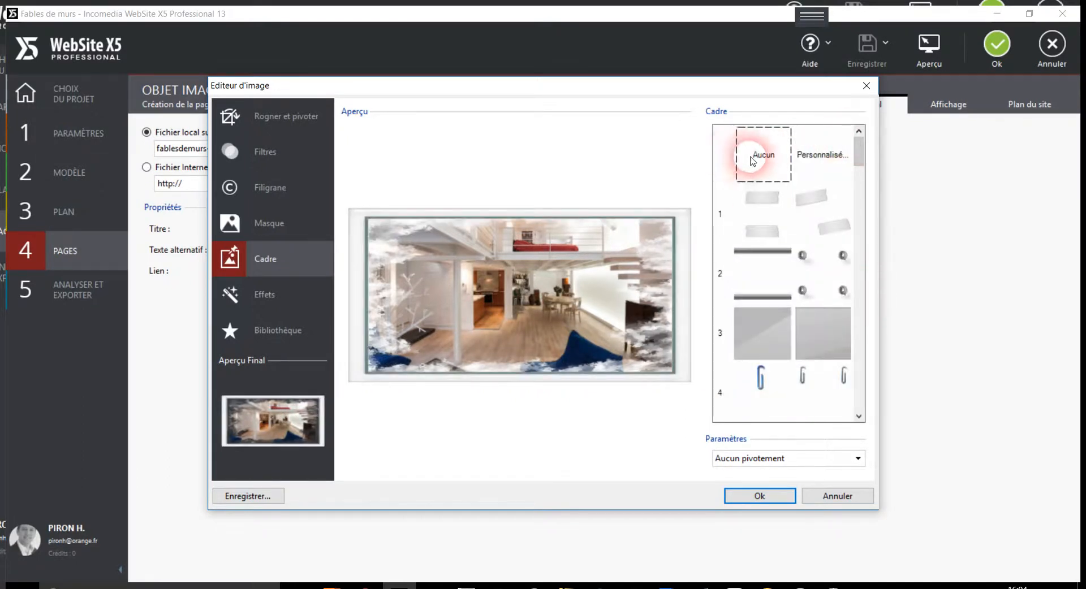
Look through the image effects, including Transparence, Bordure Colorée and Perspective, and the library of preset styles without applying any
{"action": "left_click", "coordinate": [300, 293]}
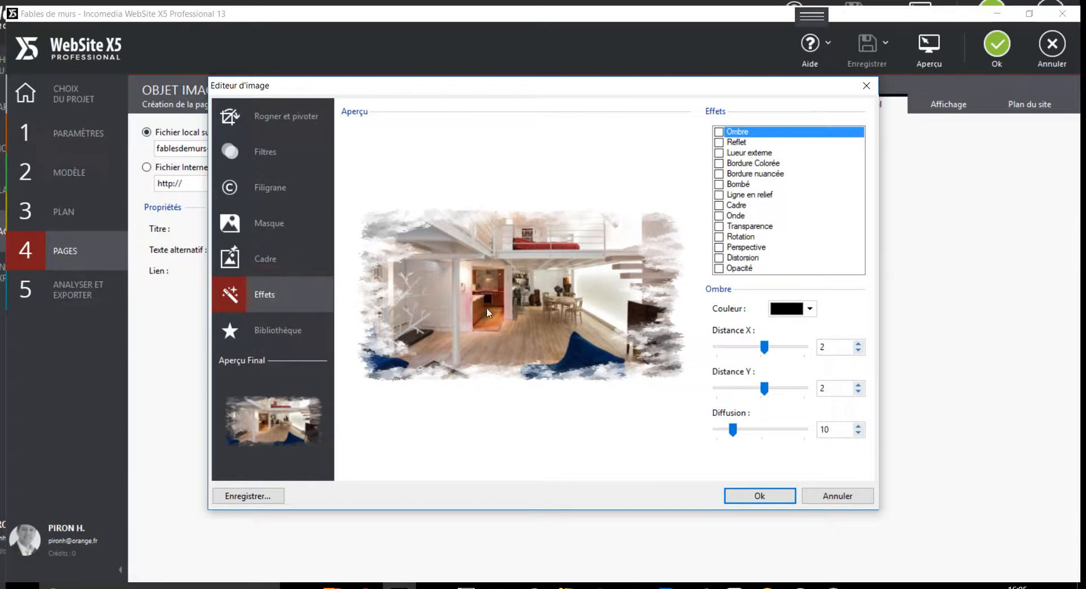
{"action": "left_click", "coordinate": [725, 226]}
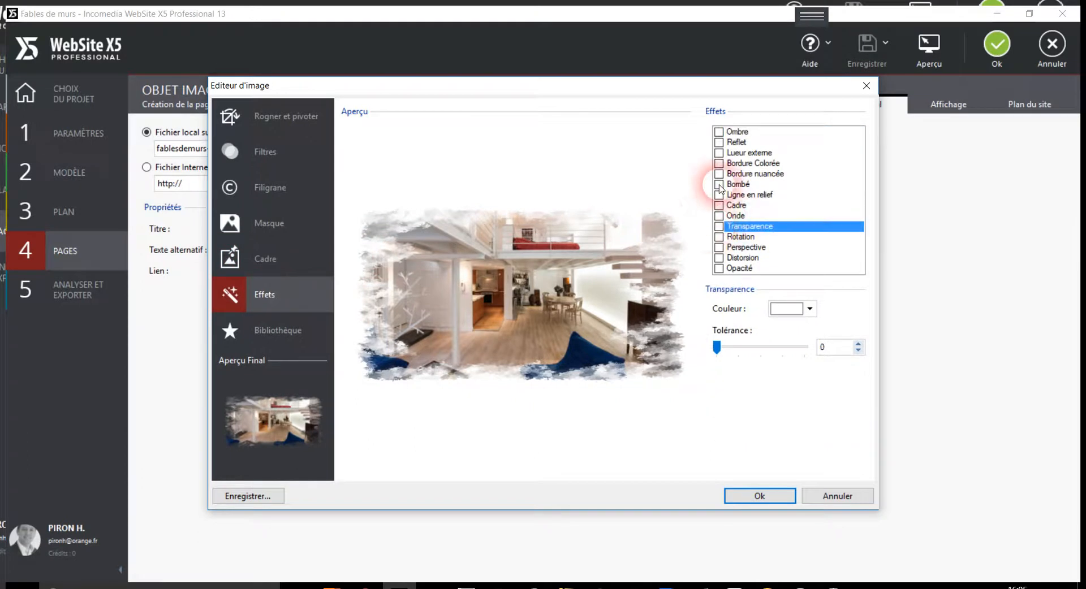
{"action": "left_click", "coordinate": [721, 163]}
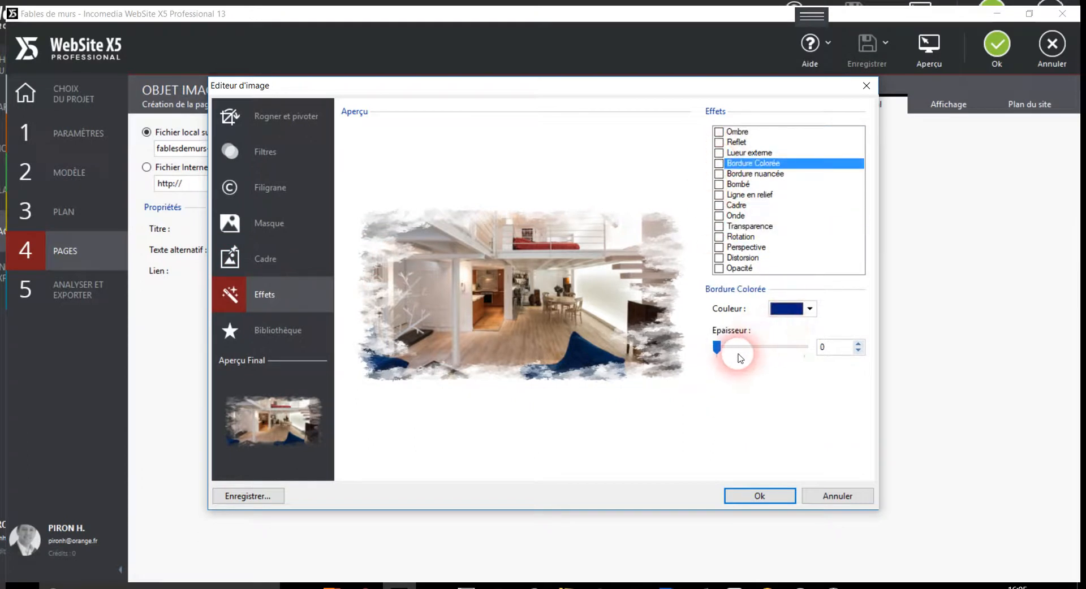
{"action": "left_click", "coordinate": [744, 248]}
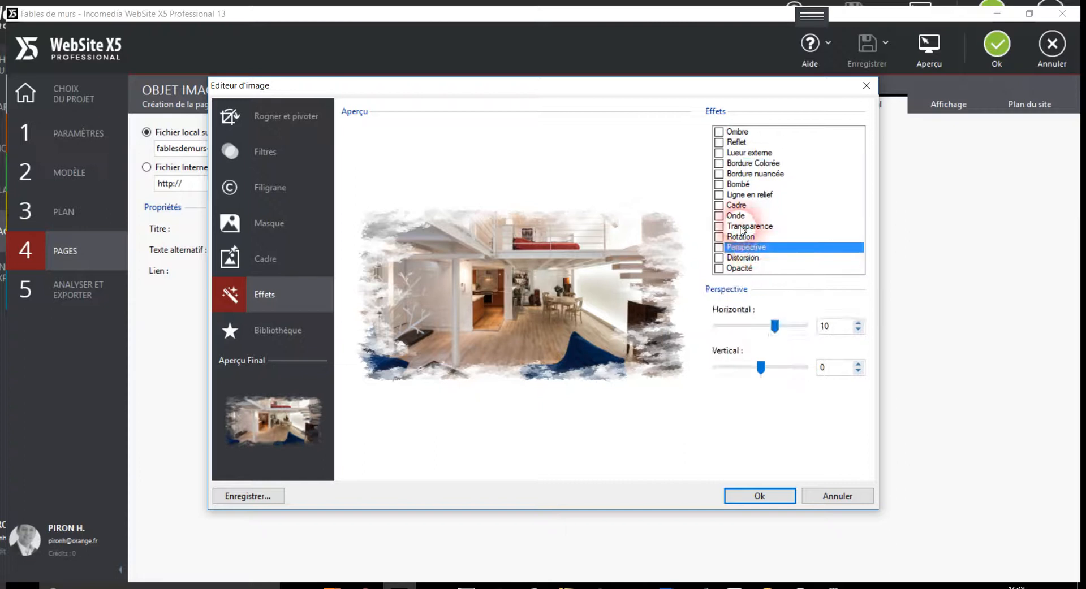
{"action": "left_click", "coordinate": [740, 228]}
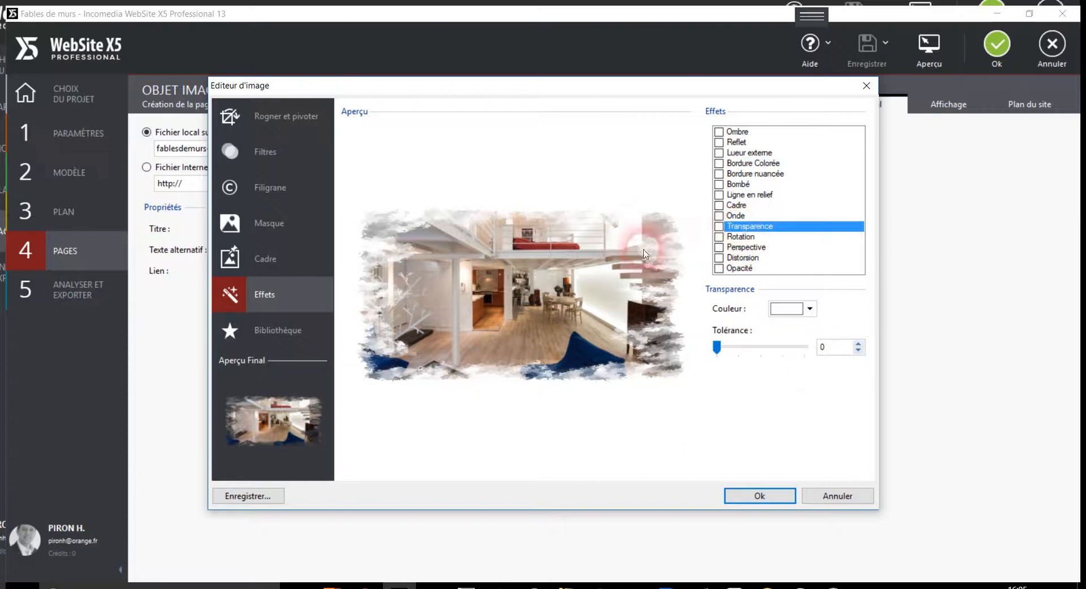
{"action": "left_click", "coordinate": [261, 331]}
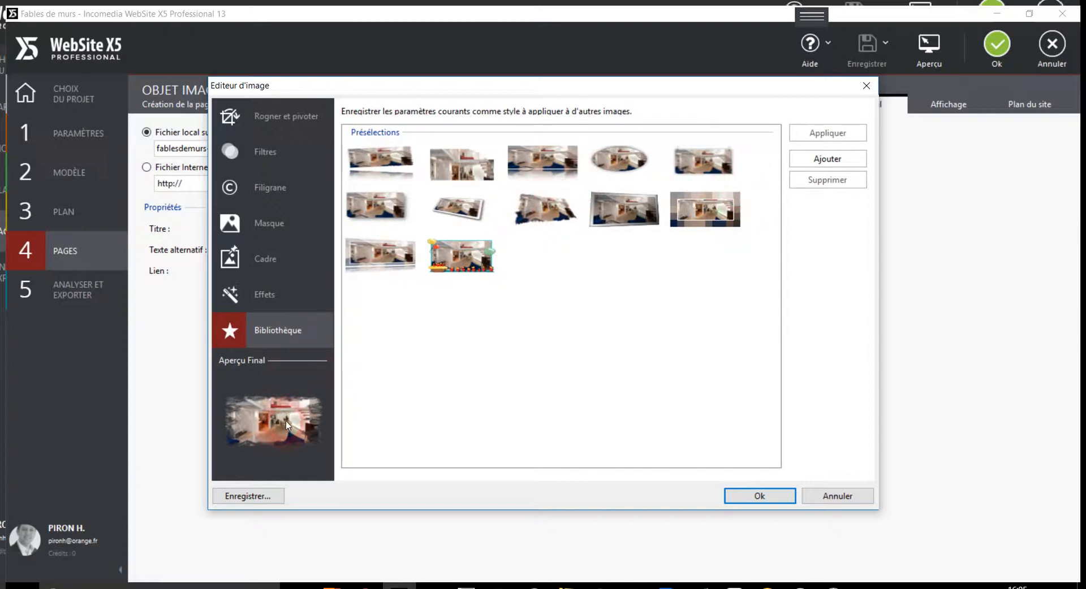
Try a crop area of about 882 by 581 on the image, shift it slightly, and clear the selection
{"action": "left_click", "coordinate": [278, 120]}
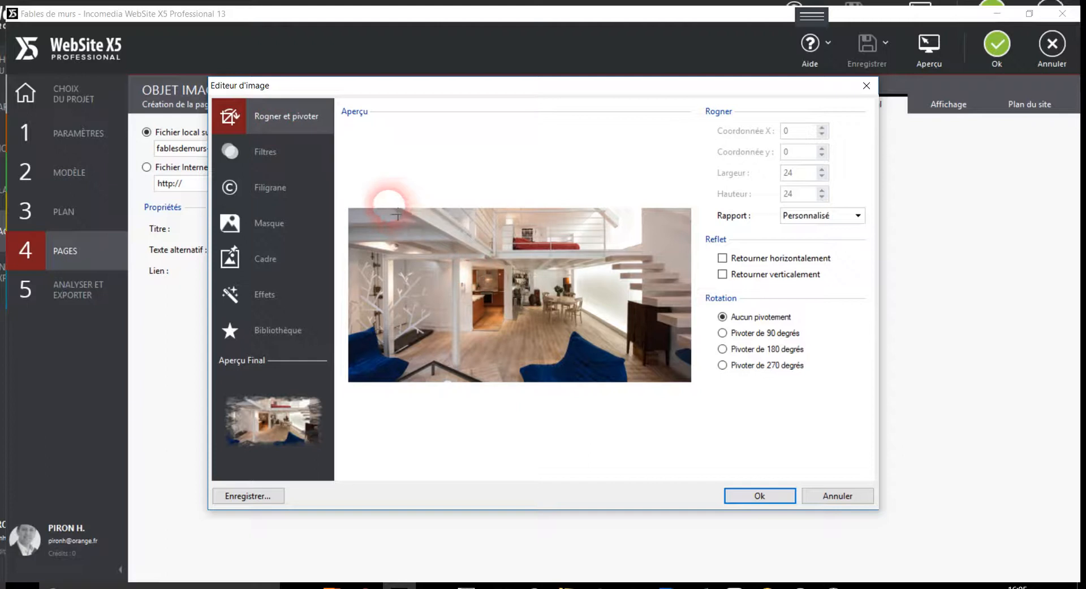
{"action": "left_click_drag", "start_coordinate": [385, 213], "coordinate": [635, 378]}
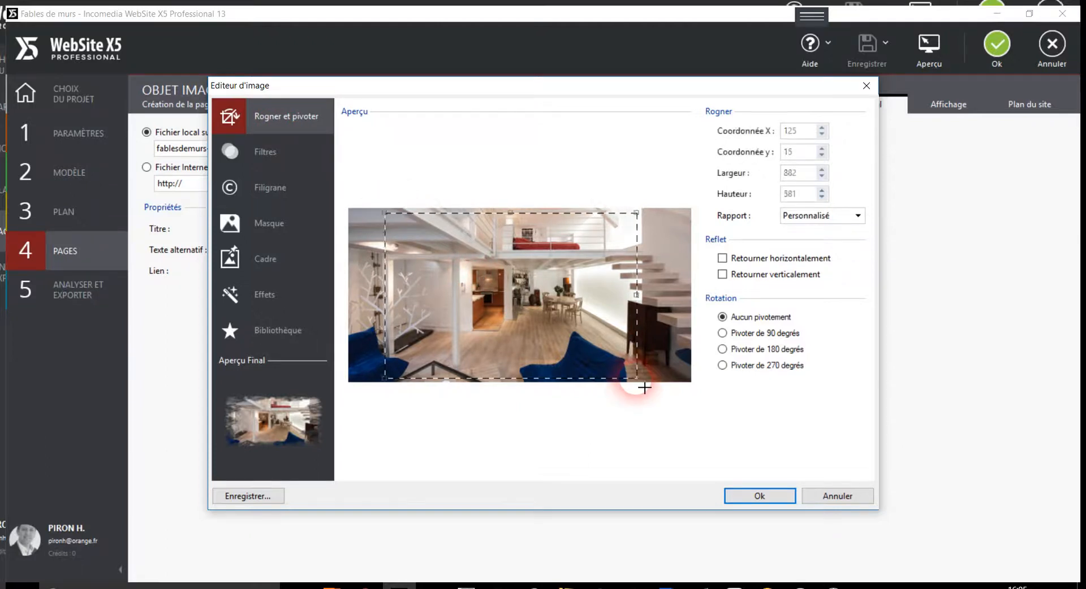
{"action": "mouse_move", "coordinate": [594, 330]}
{"action": "left_mouse_down"}
{"action": "mouse_move", "coordinate": [585, 328]}
{"action": "mouse_move", "coordinate": [609, 331]}
{"action": "left_mouse_up"}
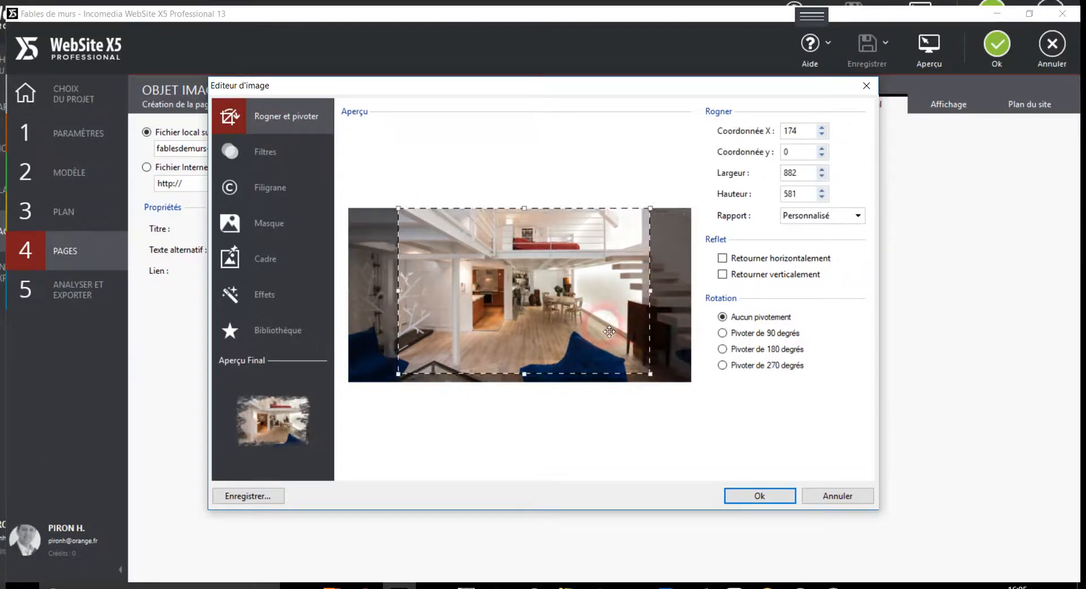
{"action": "left_click", "coordinate": [667, 414]}
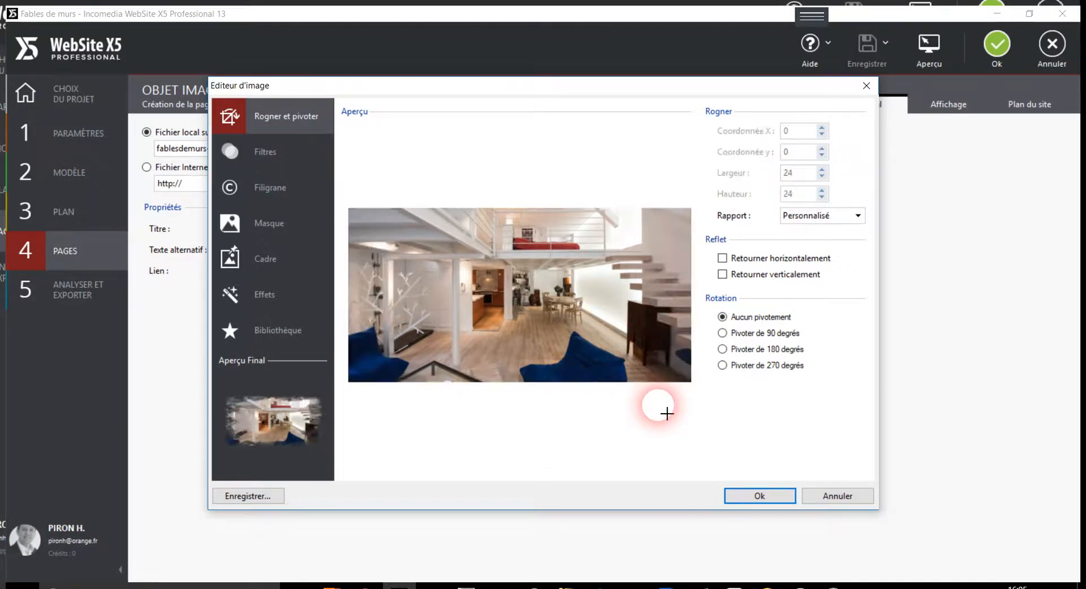
Try the 90, 180 and 270 degree rotations and both flips on the image, resetting each one
{"action": "left_click", "coordinate": [722, 333]}
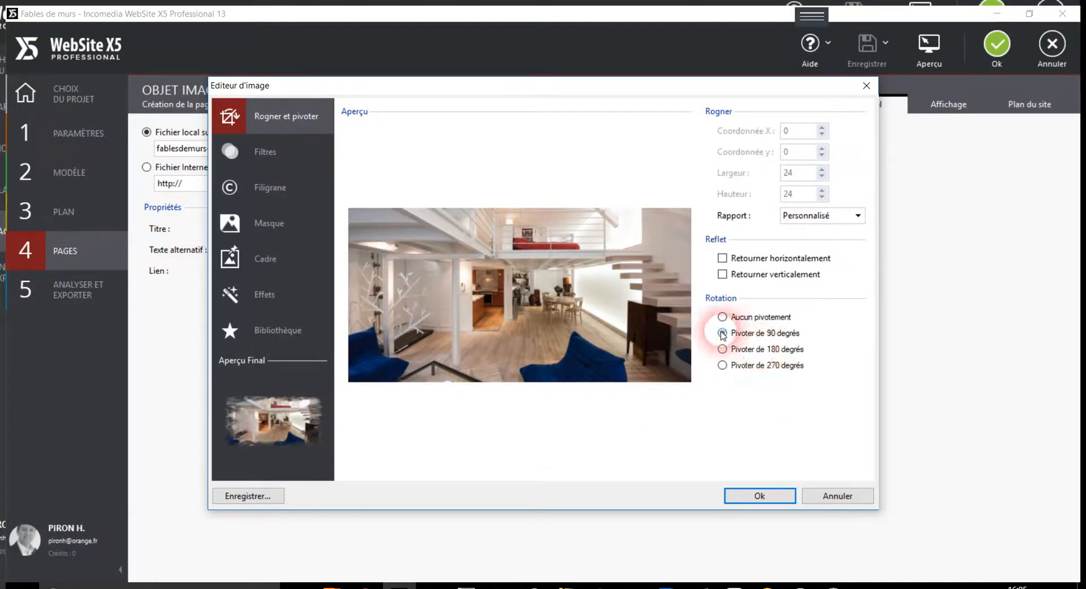
{"action": "left_click", "coordinate": [722, 349]}
{"action": "left_click", "coordinate": [722, 365]}
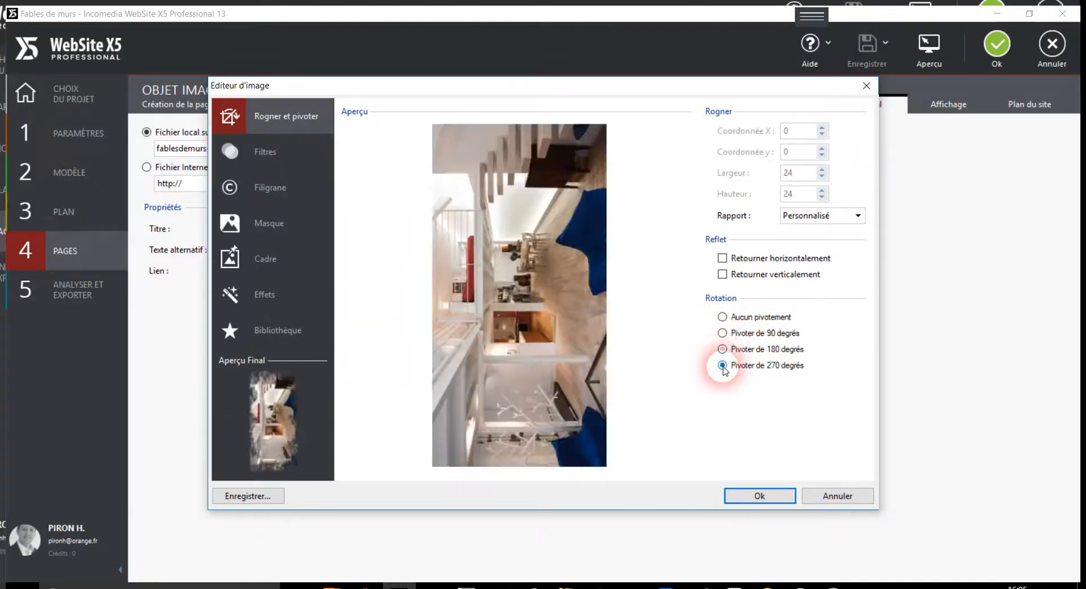
{"action": "left_click", "coordinate": [722, 317]}
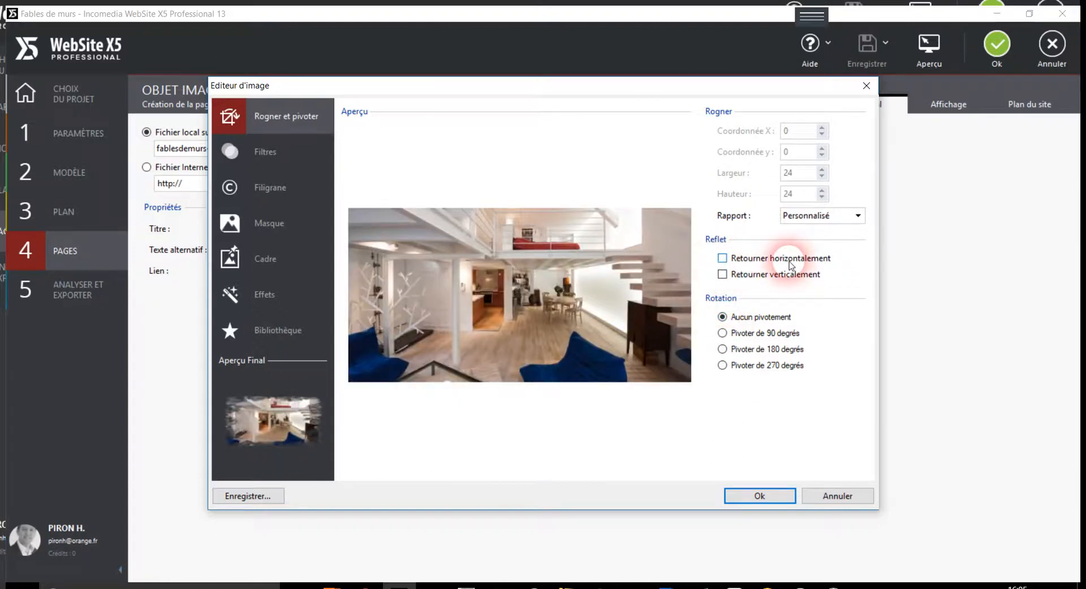
{"action": "left_click", "coordinate": [723, 259]}
{"action": "left_click", "coordinate": [723, 259]}
{"action": "left_click", "coordinate": [722, 275]}
{"action": "left_click", "coordinate": [723, 275]}
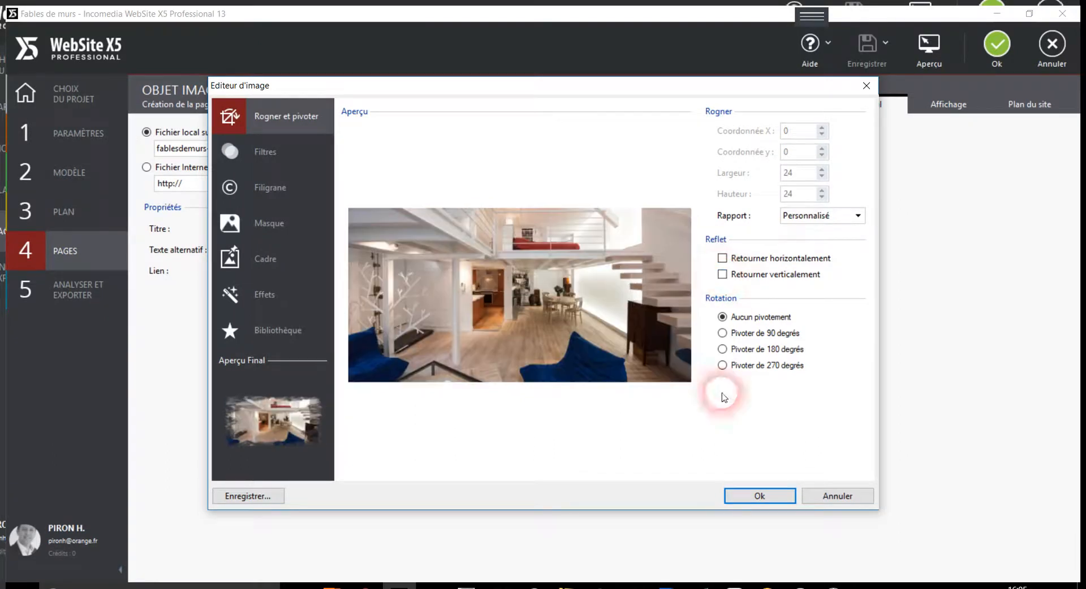
Apply the masked version of the loft image and close the image editor
{"action": "left_click", "coordinate": [752, 495]}
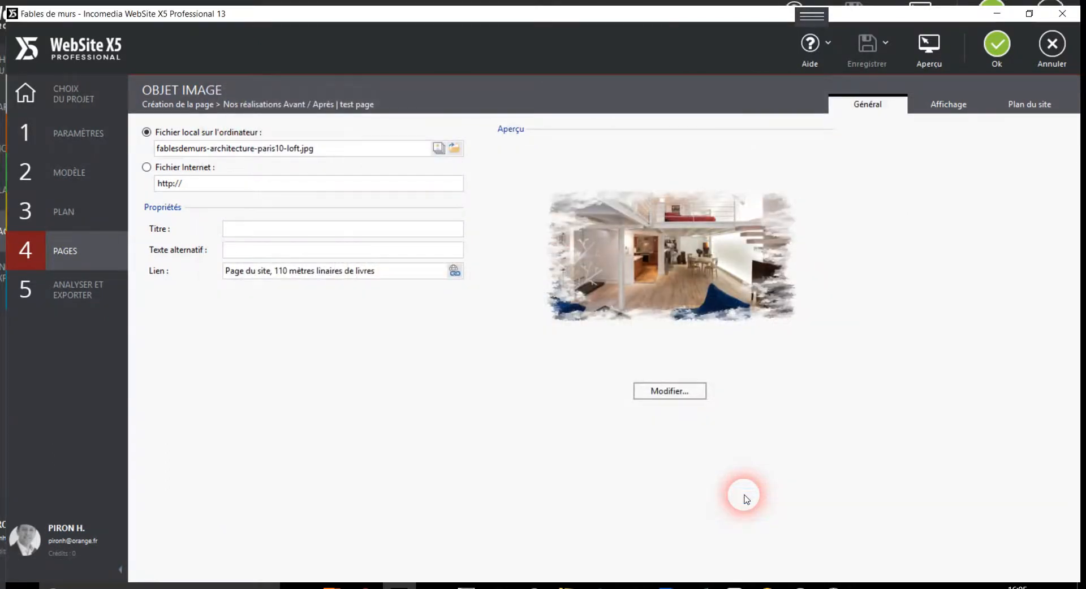